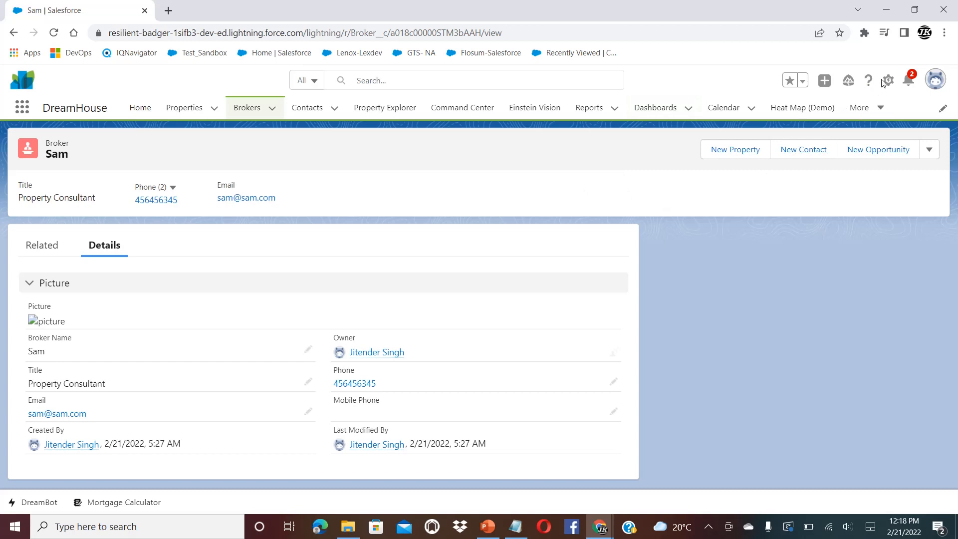
Open Setup for the current app, search the setup pages for "global" and open Global Actions
{"action": "left_click", "coordinate": [892, 87]}
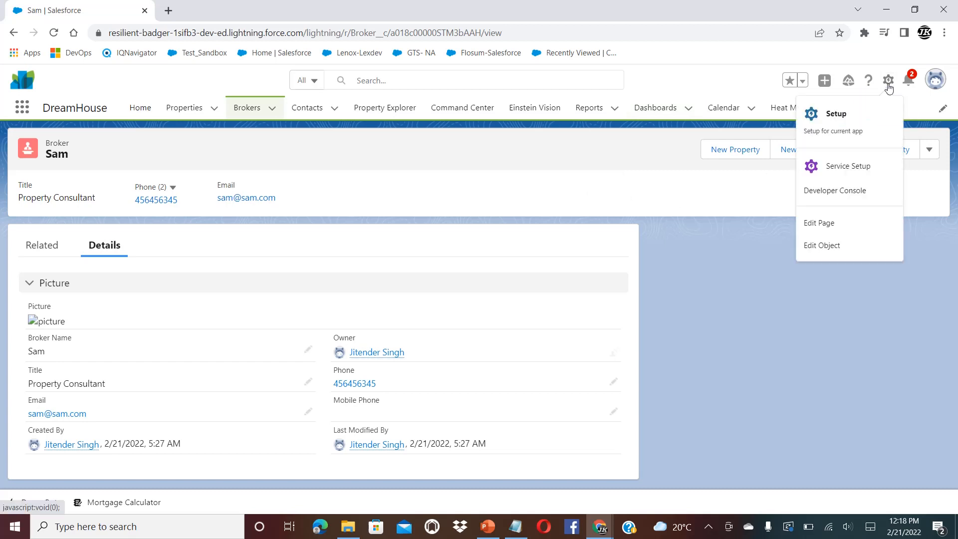
{"action": "left_click", "coordinate": [843, 118]}
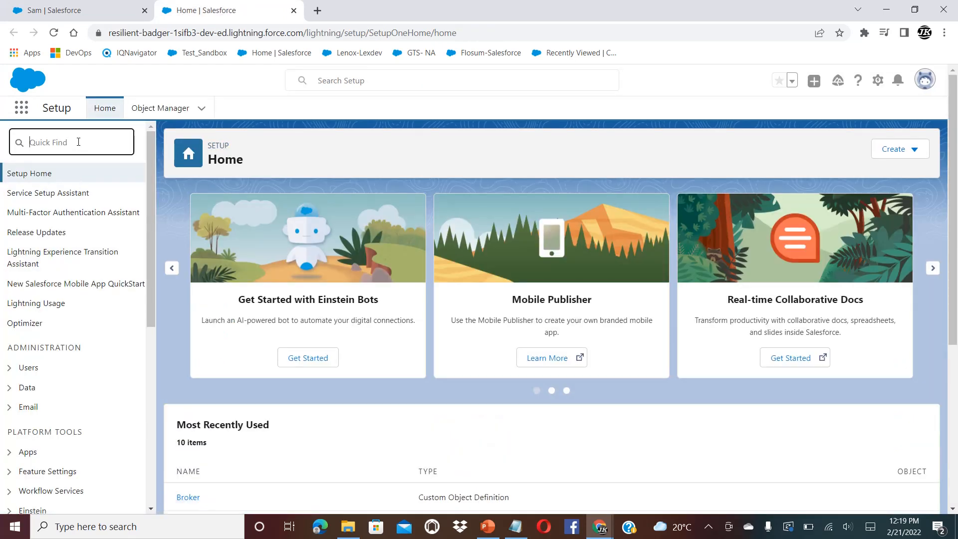
{"action": "type", "text": "gloa"}
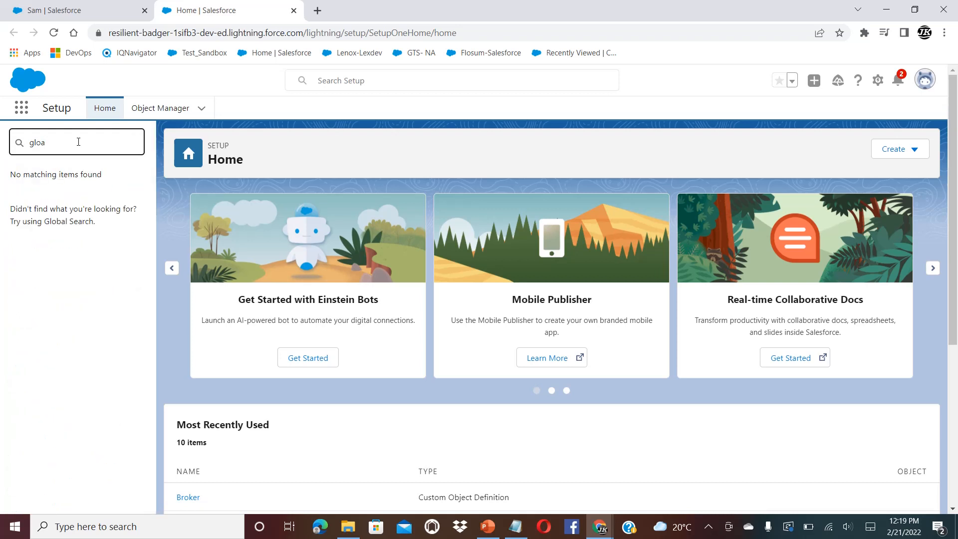
{"action": "key", "text": "BackSpace"}
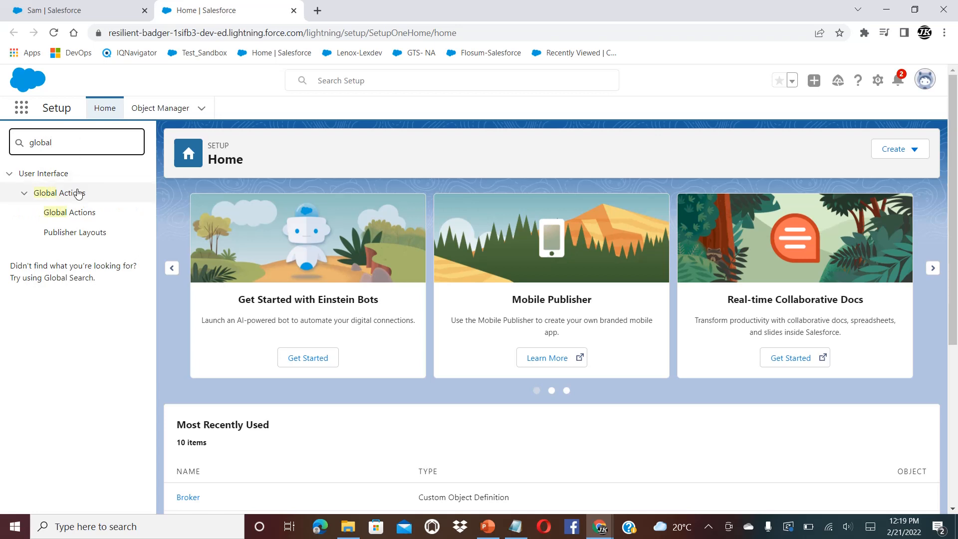
{"action": "left_click", "coordinate": [76, 215]}
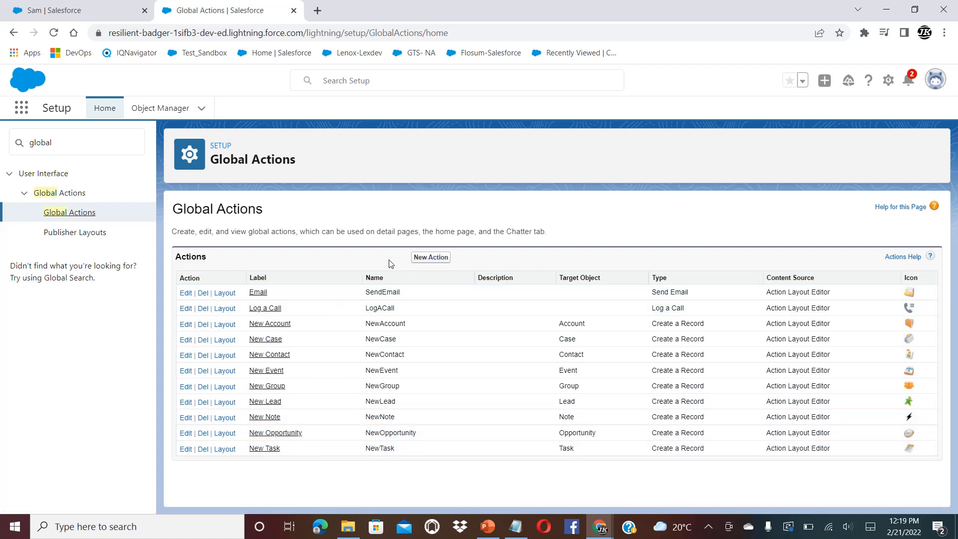
Start a new global action of type Create a Record with Property as the target object
{"action": "left_click", "coordinate": [427, 257]}
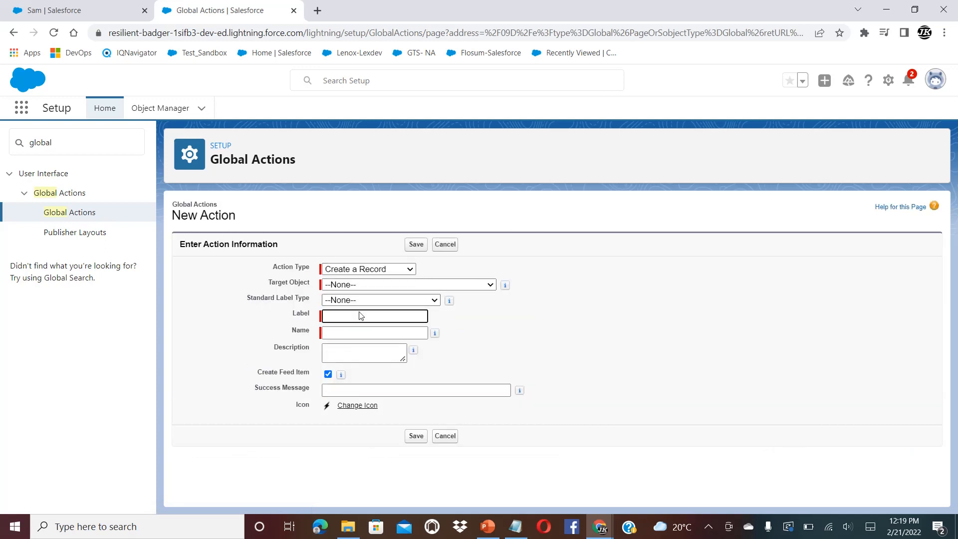
{"action": "left_click", "coordinate": [402, 271]}
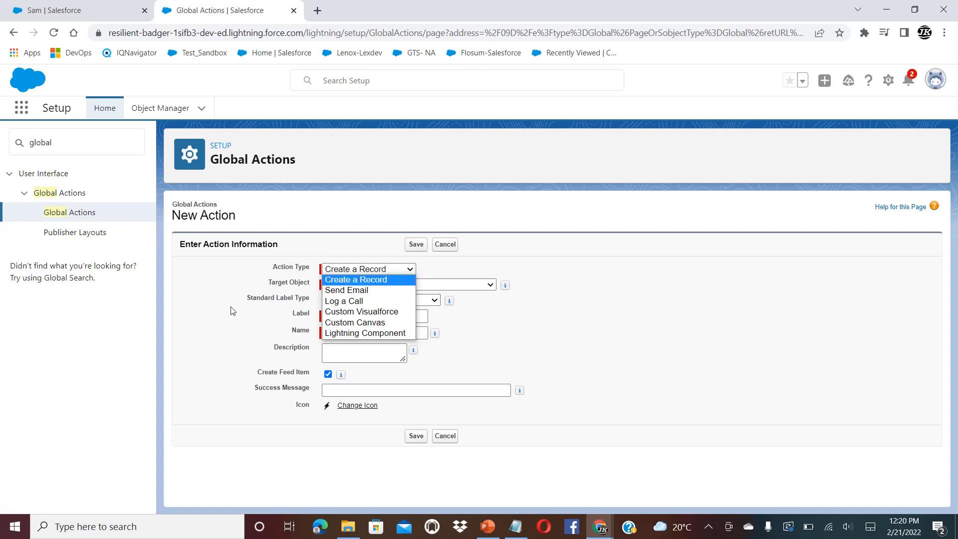
{"action": "left_click", "coordinate": [224, 334]}
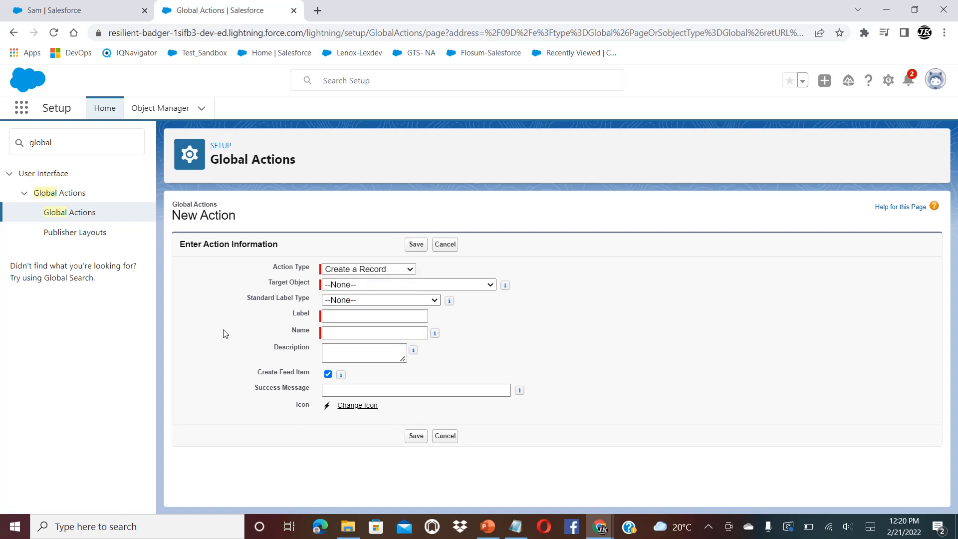
{"action": "left_click", "coordinate": [390, 285]}
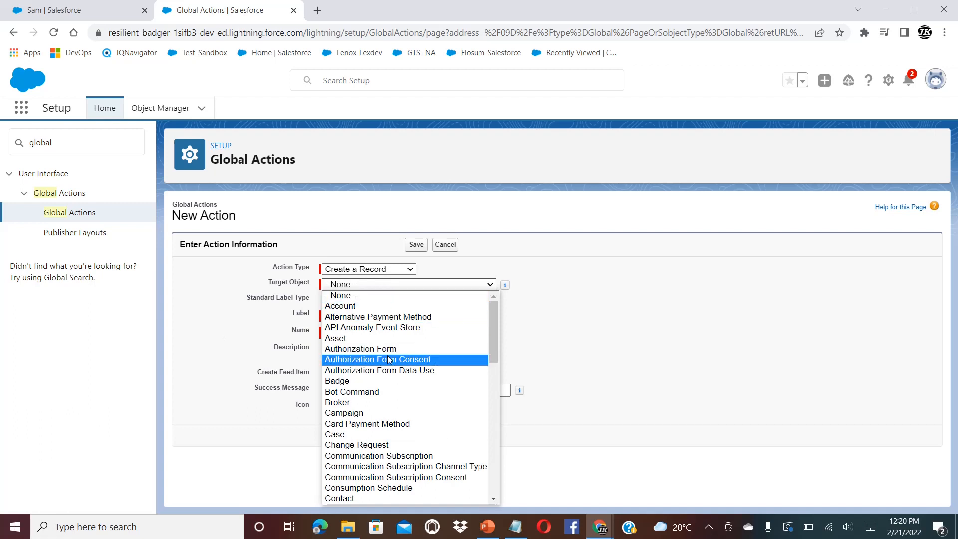
{"action": "key", "text": "p"}
{"action": "key", "text": "Down"}
{"action": "key", "text": "Down"}
{"action": "key", "text": "Down"}
{"action": "key", "text": "Down"}
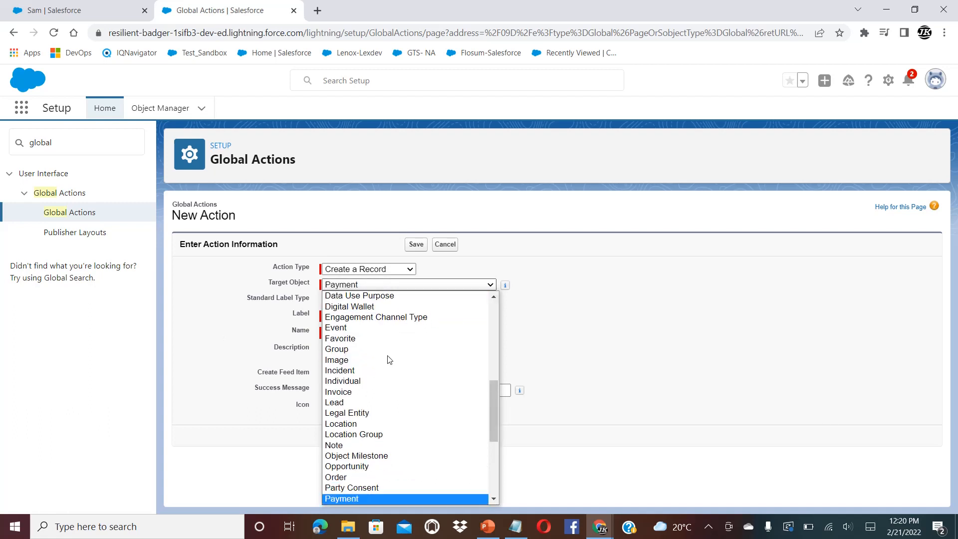
{"action": "key", "text": "Down"}
{"action": "key", "text": "Down"}
{"action": "key", "text": "Down"}
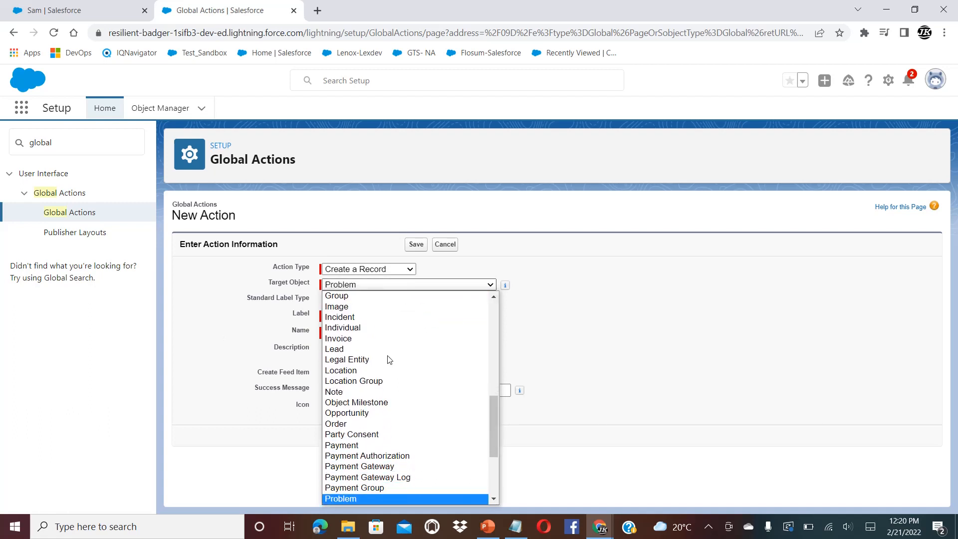
{"action": "key", "text": "Down"}
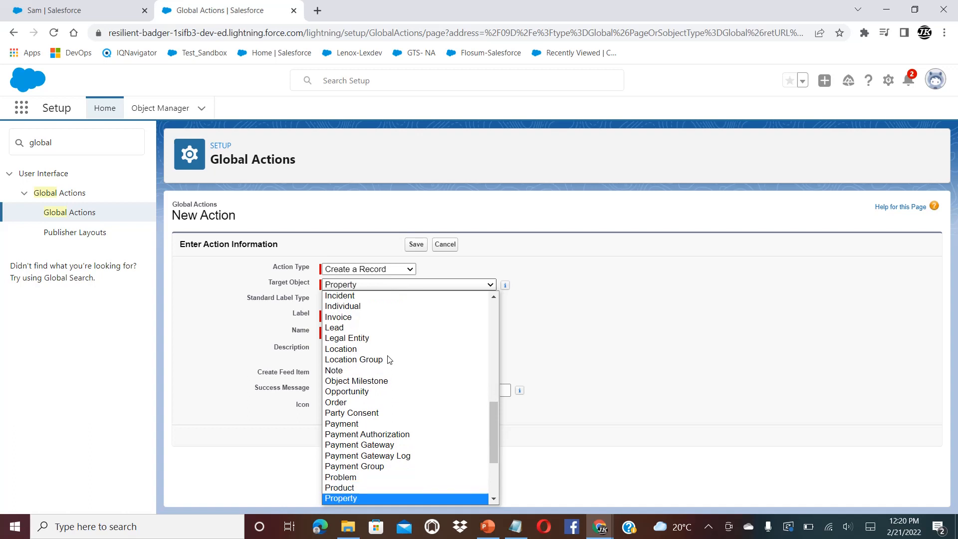
{"action": "left_click", "coordinate": [357, 501]}
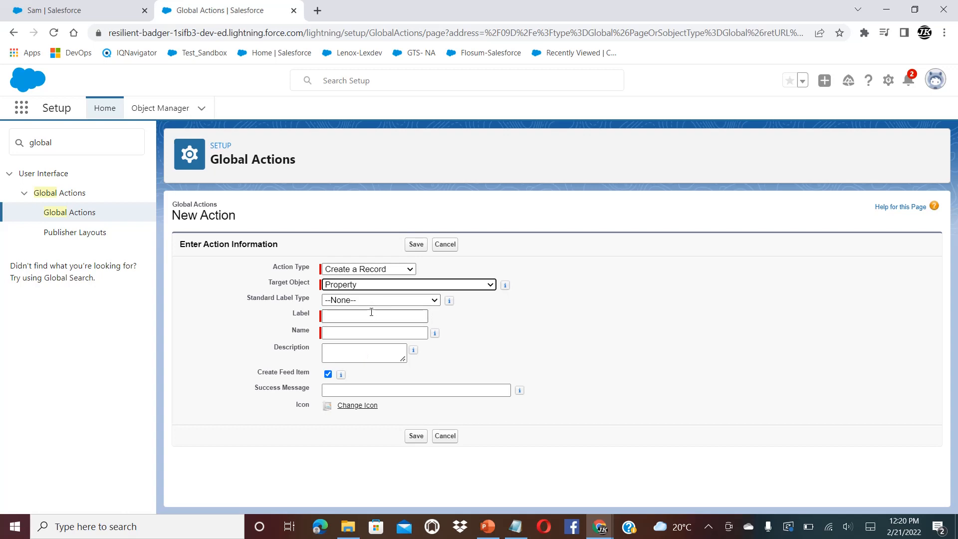
Label the action "New Property" and describe it as "This will create new property record."
{"action": "left_click", "coordinate": [371, 312]}
{"action": "left_click", "coordinate": [369, 346]}
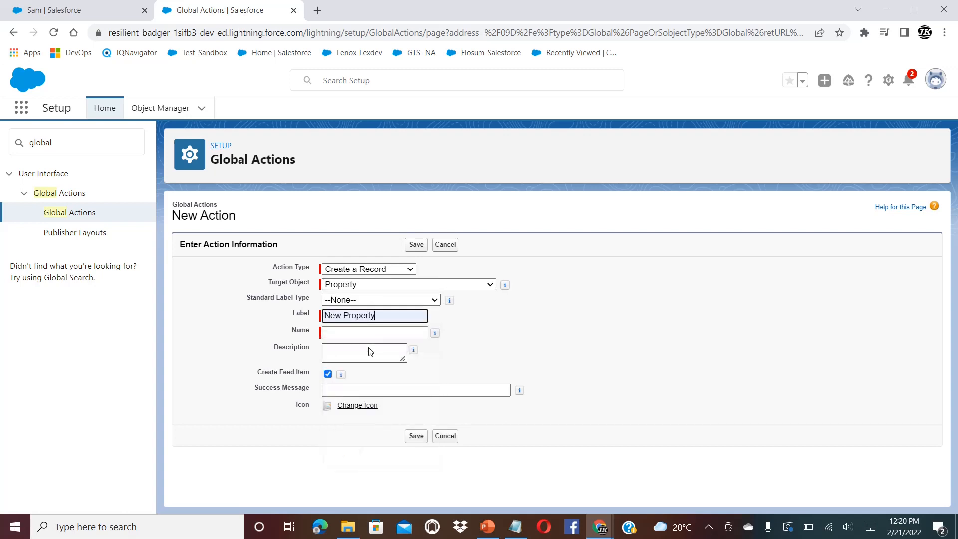
{"action": "left_click", "coordinate": [344, 333]}
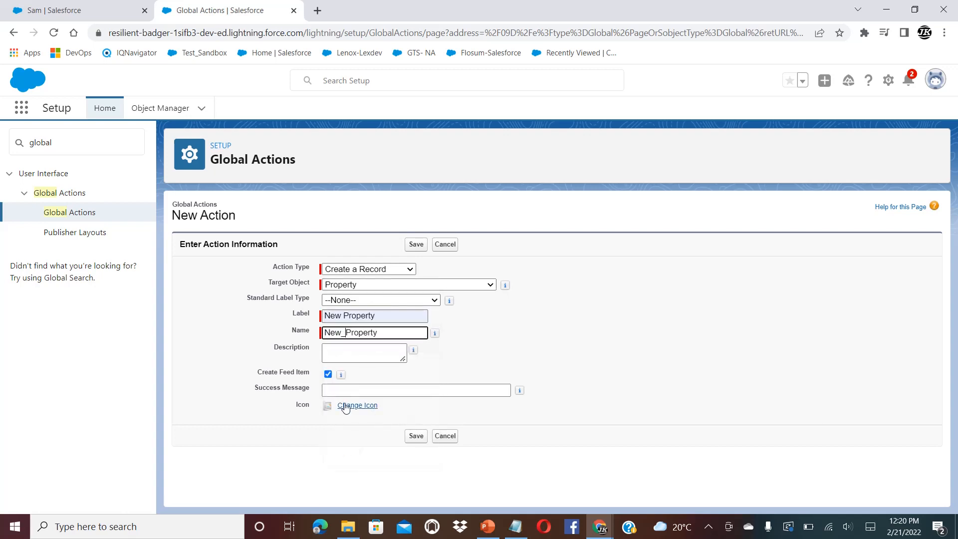
{"action": "left_click", "coordinate": [341, 353]}
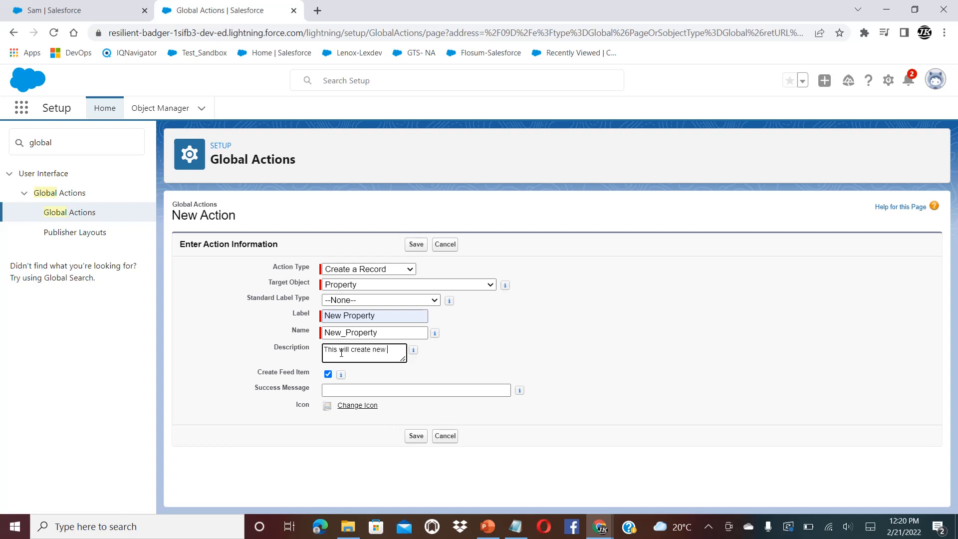
{"action": "type", "text": "perty record."}
Set the success message to "New Property has been created." and save the action with its default icon
{"action": "left_click", "coordinate": [375, 389]}
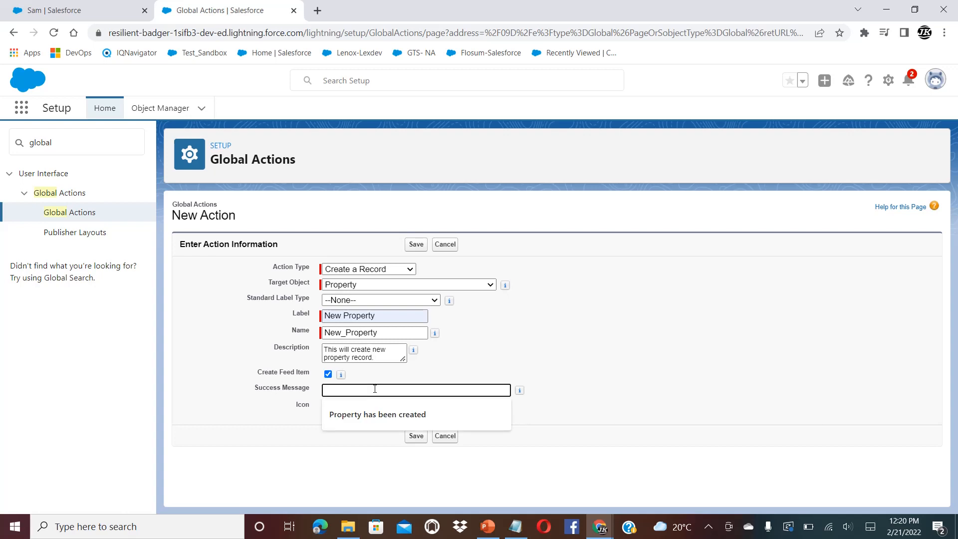
{"action": "left_click", "coordinate": [373, 416]}
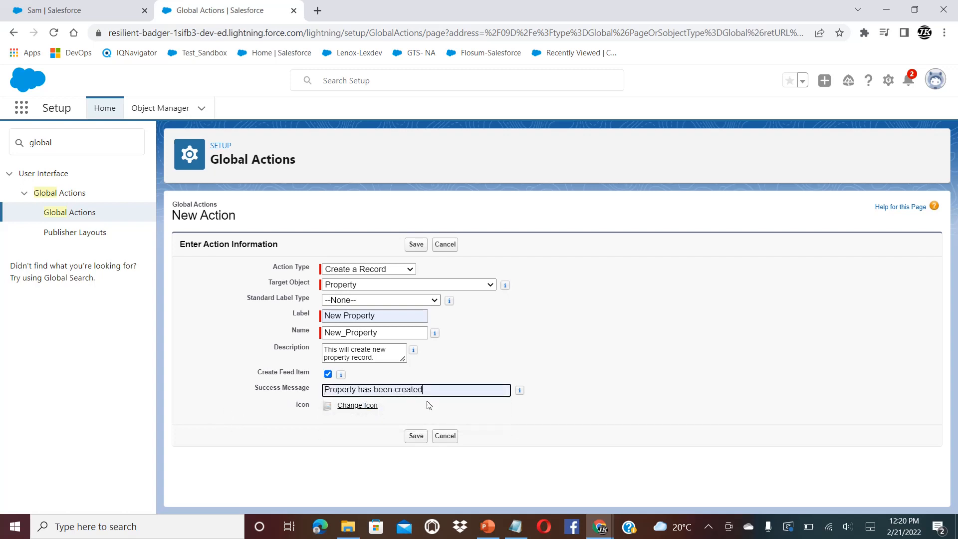
{"action": "type", "text": "."}
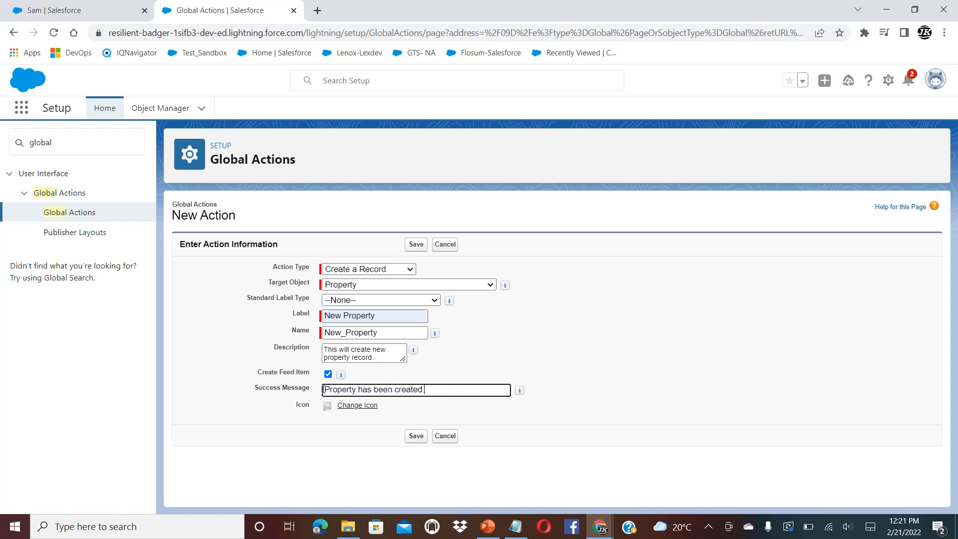
{"action": "type", "text": "New"}
{"action": "left_click", "coordinate": [356, 405]}
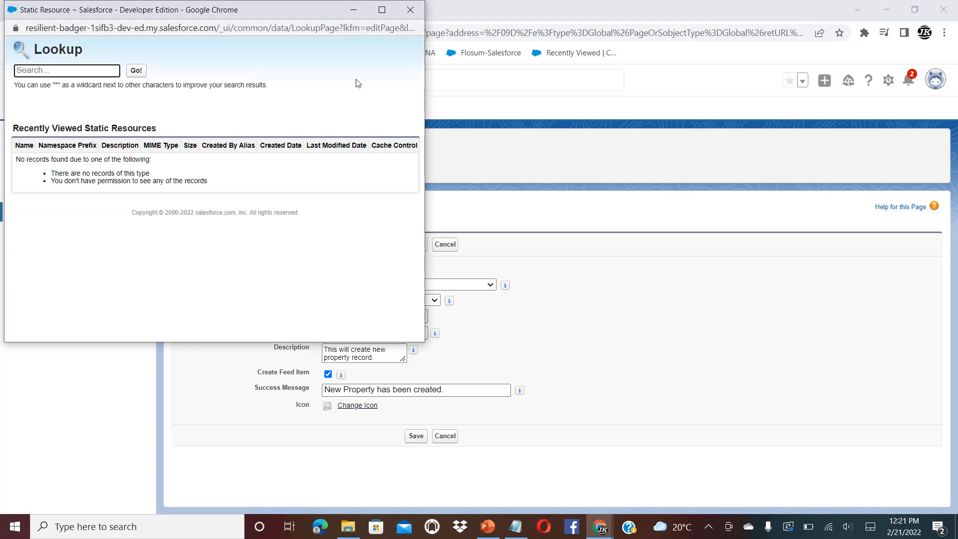
{"action": "left_click", "coordinate": [410, 10]}
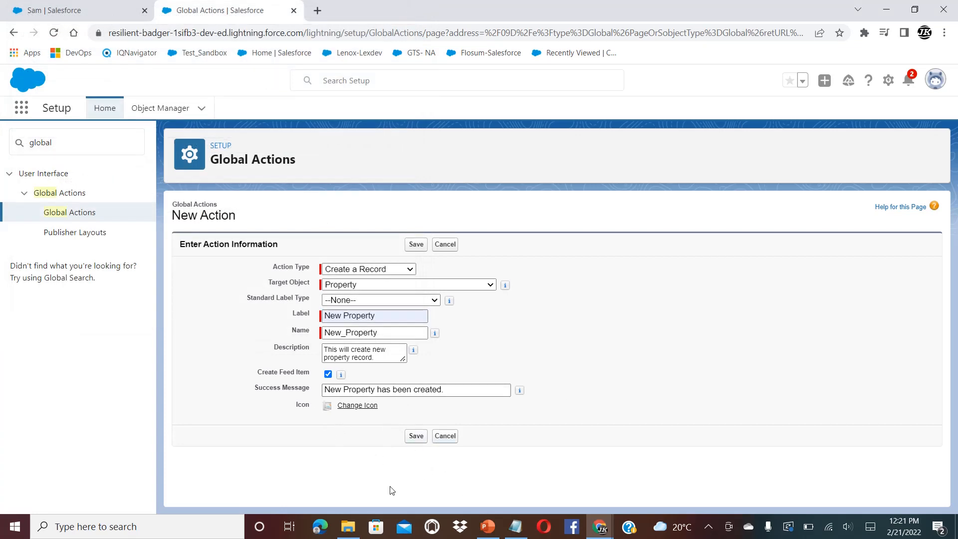
{"action": "left_click", "coordinate": [416, 437]}
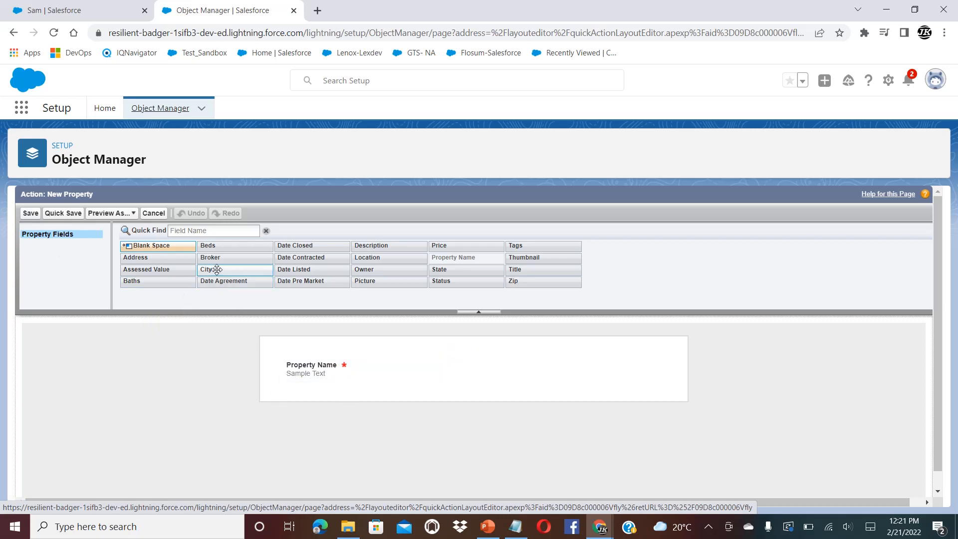
Add the City, Beds, Baths and Description fields to the New Property action layout and save it
{"action": "left_click_drag", "start_coordinate": [217, 269], "coordinate": [316, 392]}
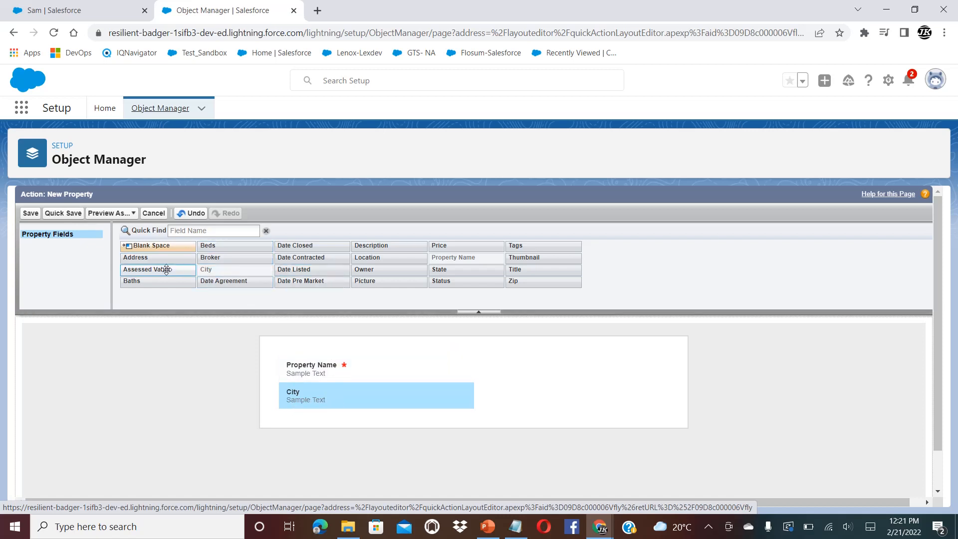
{"action": "left_click_drag", "start_coordinate": [214, 246], "coordinate": [502, 373]}
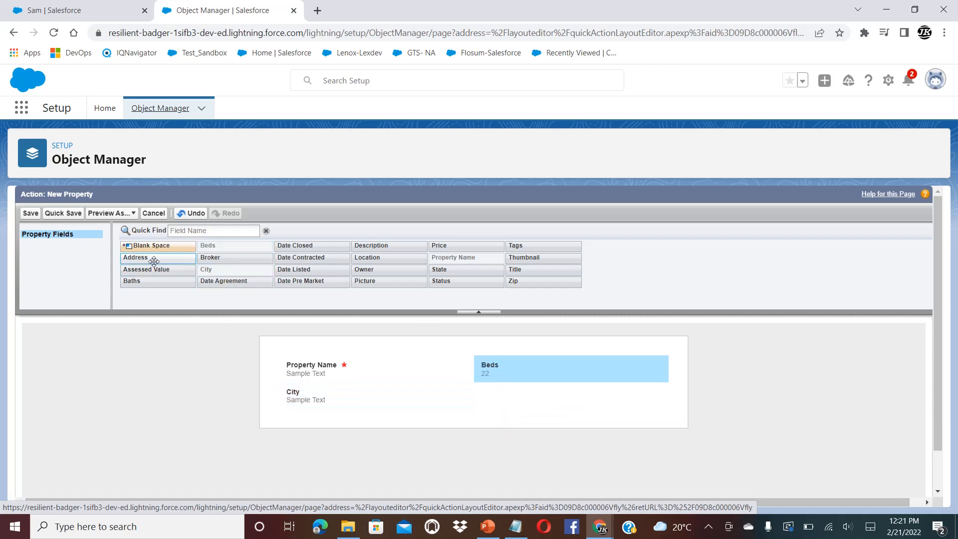
{"action": "left_click_drag", "start_coordinate": [148, 280], "coordinate": [529, 391]}
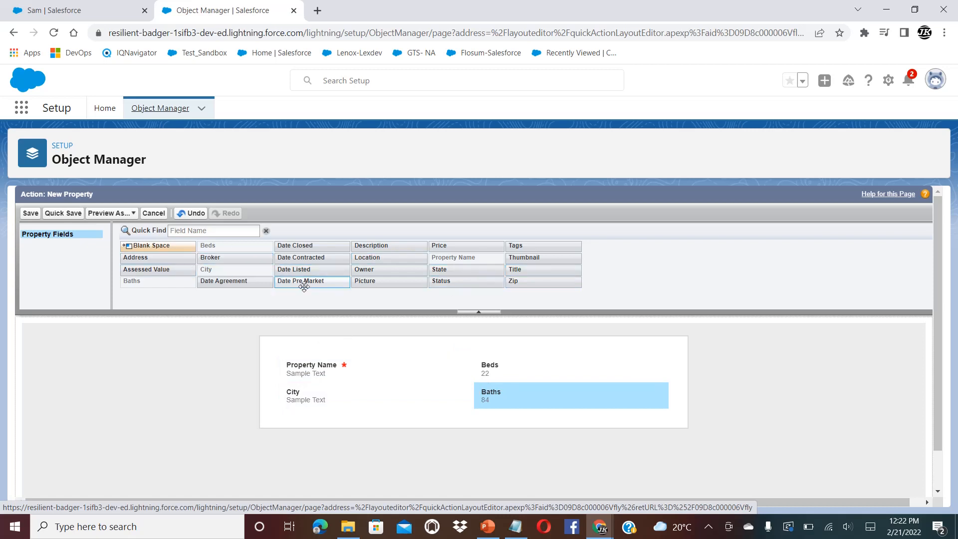
{"action": "left_click_drag", "start_coordinate": [371, 246], "coordinate": [330, 403]}
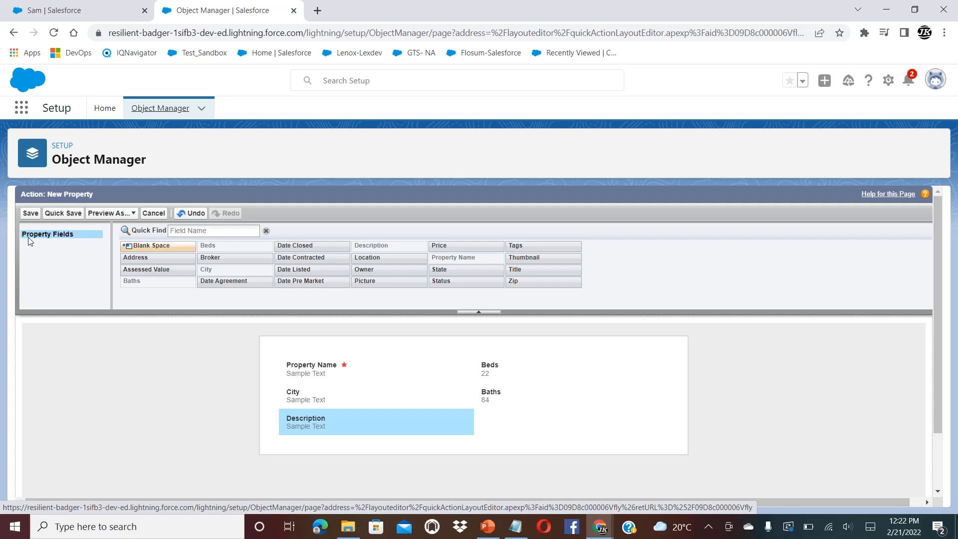
{"action": "left_click", "coordinate": [29, 215]}
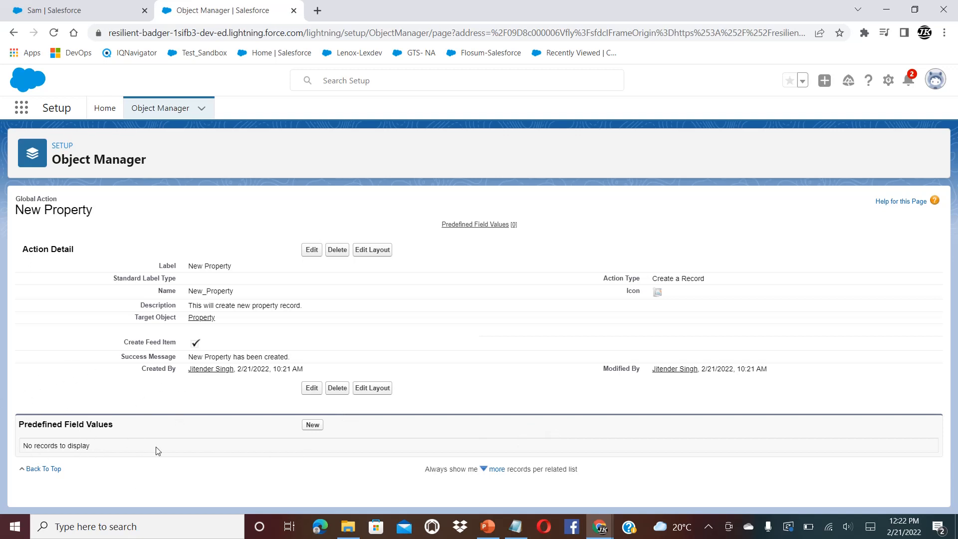
Add a predefined field value to the New Property action that sets City to "Houston", and save it
{"action": "left_click", "coordinate": [312, 425]}
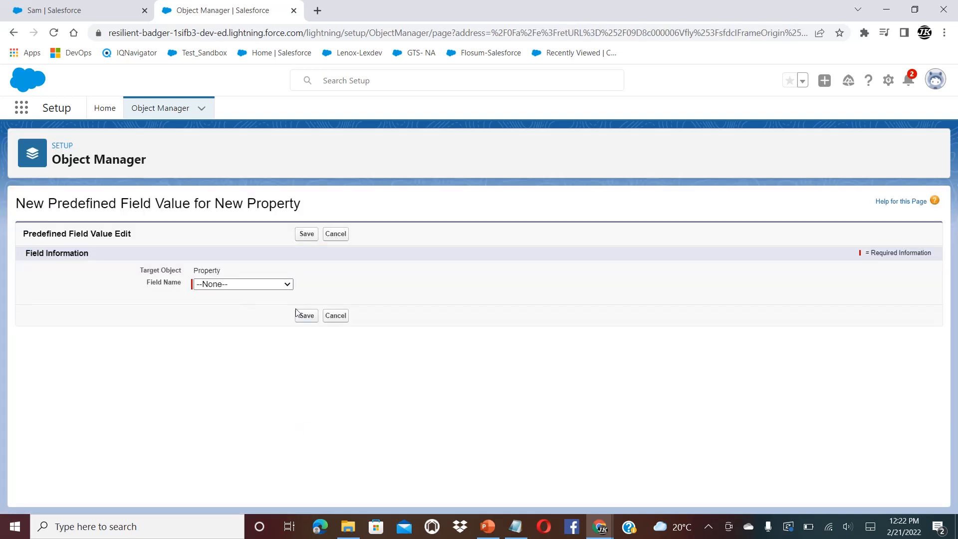
{"action": "left_click", "coordinate": [284, 286]}
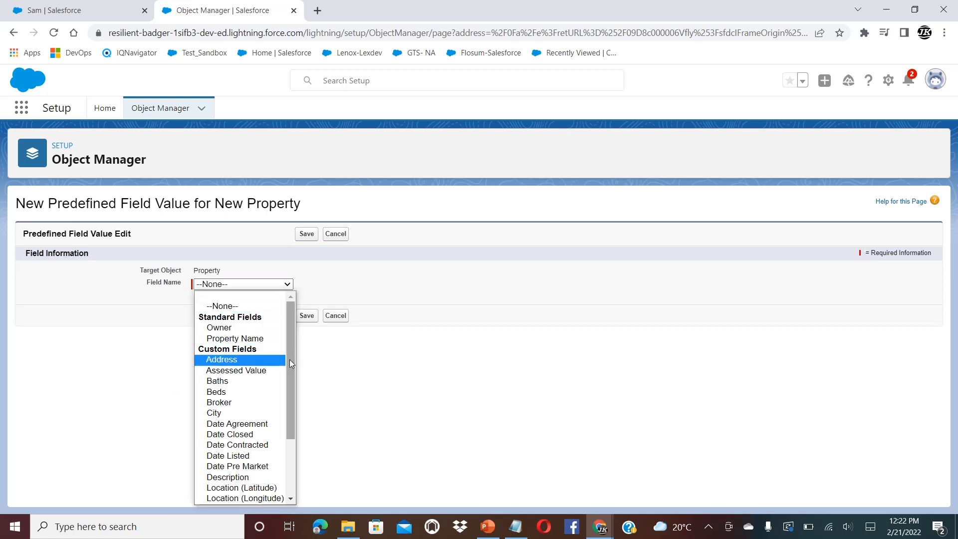
{"action": "left_click_drag", "start_coordinate": [289, 359], "coordinate": [288, 377]}
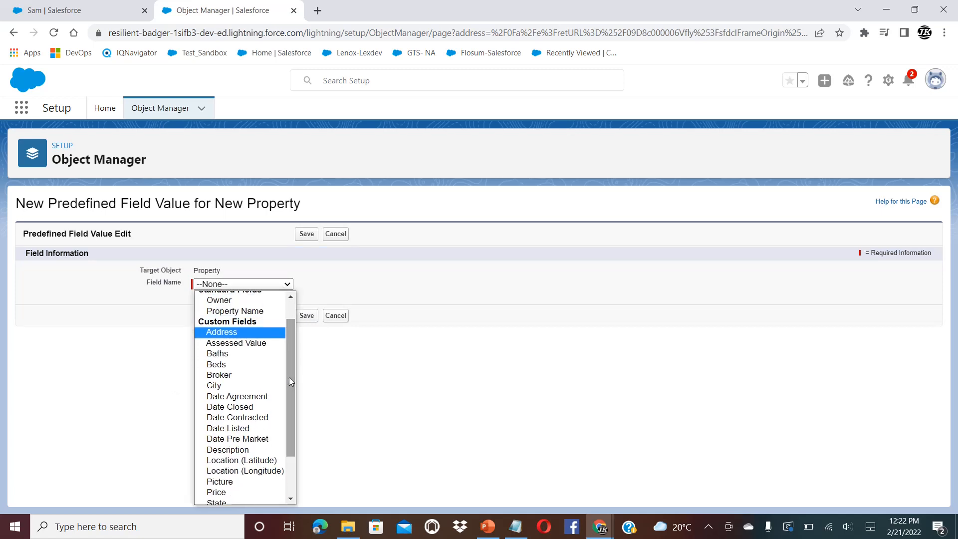
{"action": "left_click", "coordinate": [227, 387]}
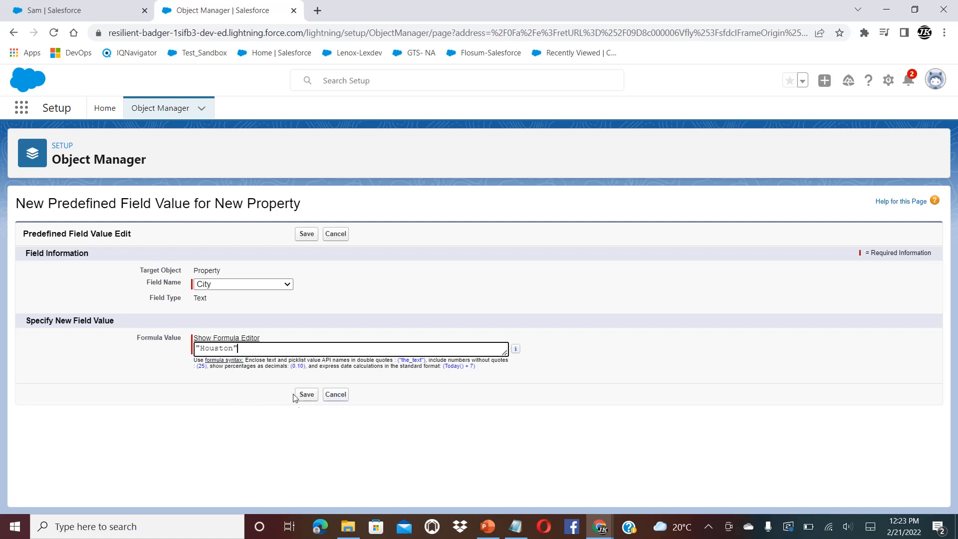
{"action": "left_click", "coordinate": [308, 395]}
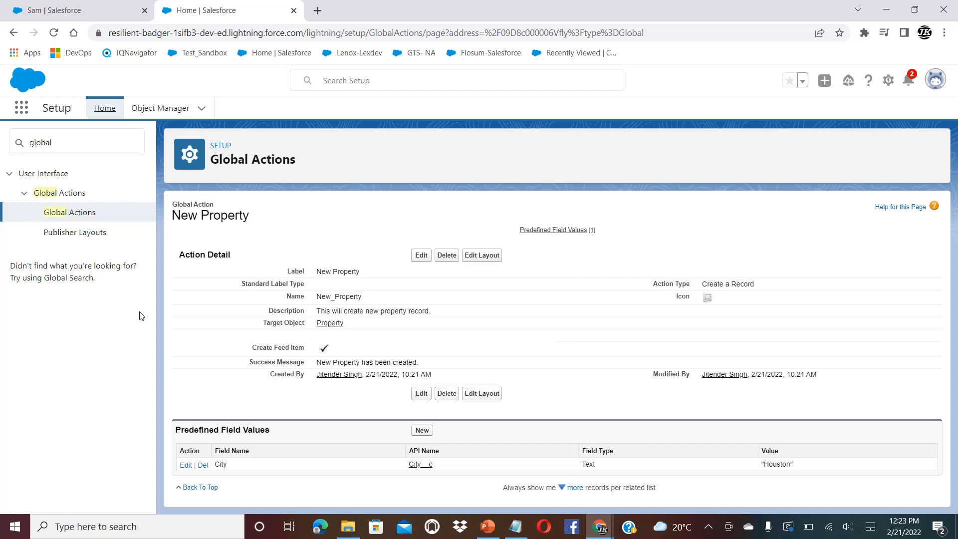
Add the New Property action as the first Salesforce Mobile and Lightning Experience action in the Global Layout publisher layout, and save it
{"action": "left_click", "coordinate": [74, 233]}
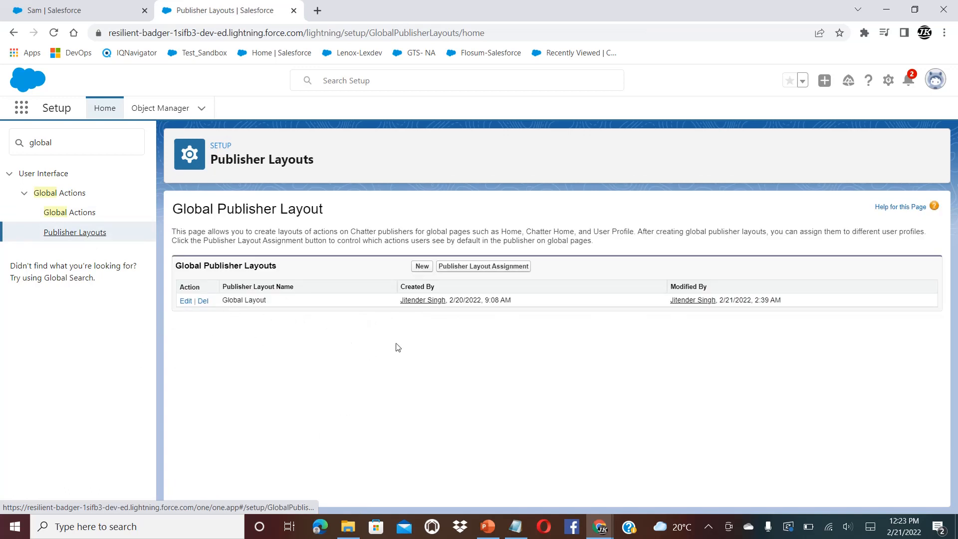
{"action": "left_click", "coordinate": [185, 302]}
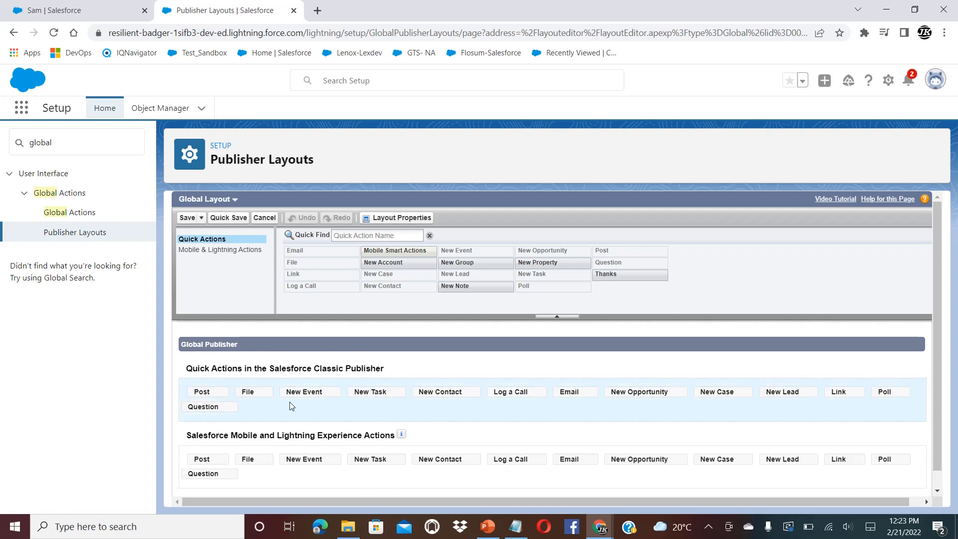
{"action": "left_click", "coordinate": [219, 256]}
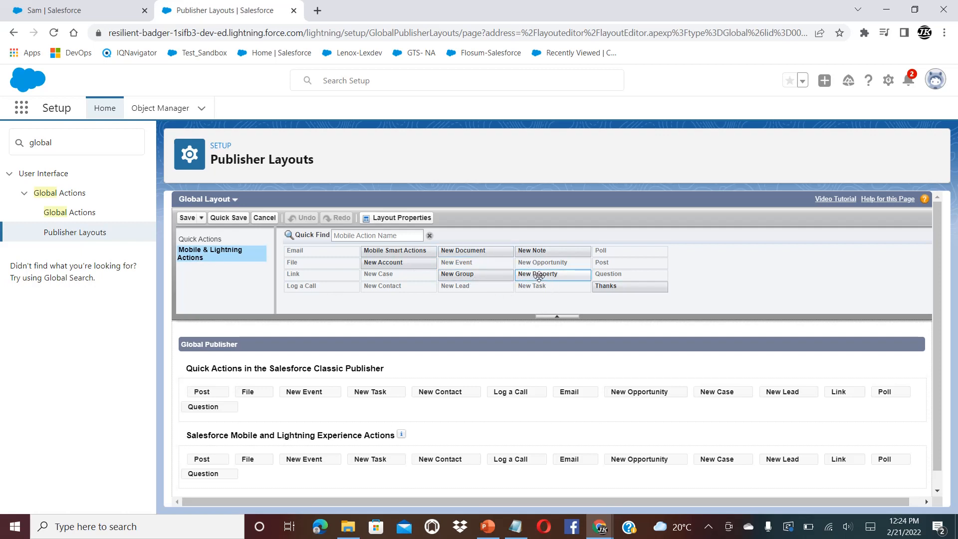
{"action": "mouse_move", "coordinate": [538, 274]}
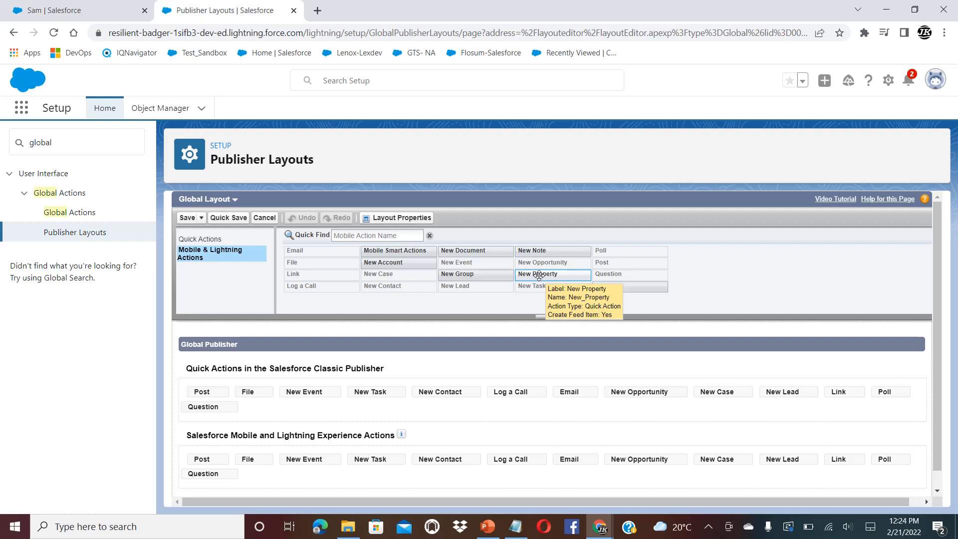
{"action": "mouse_move", "coordinate": [539, 275]}
{"action": "left_mouse_down"}
{"action": "mouse_move", "coordinate": [527, 309]}
{"action": "mouse_move", "coordinate": [478, 359]}
{"action": "mouse_move", "coordinate": [326, 465]}
{"action": "mouse_move", "coordinate": [260, 469]}
{"action": "mouse_move", "coordinate": [192, 448]}
{"action": "mouse_move", "coordinate": [190, 461]}
{"action": "left_mouse_up"}
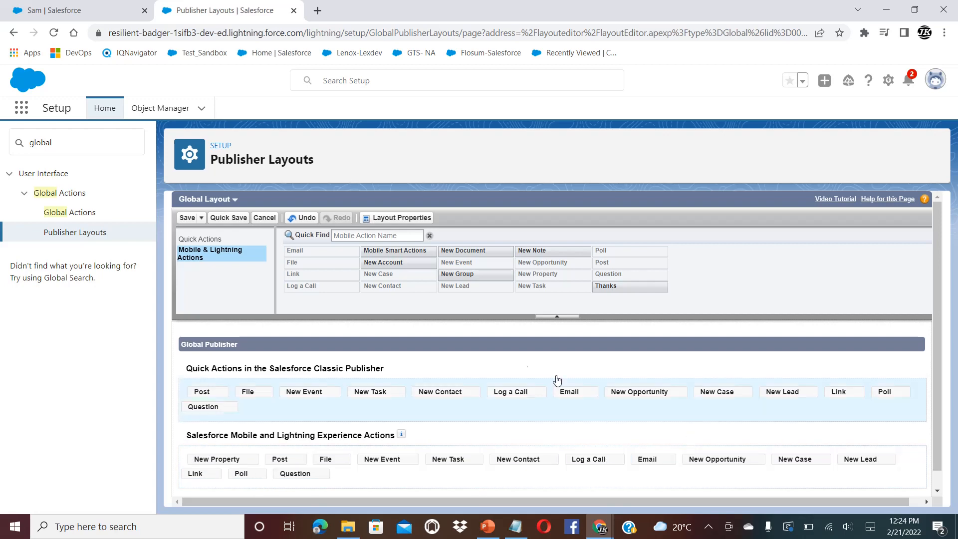
{"action": "left_click", "coordinate": [187, 219]}
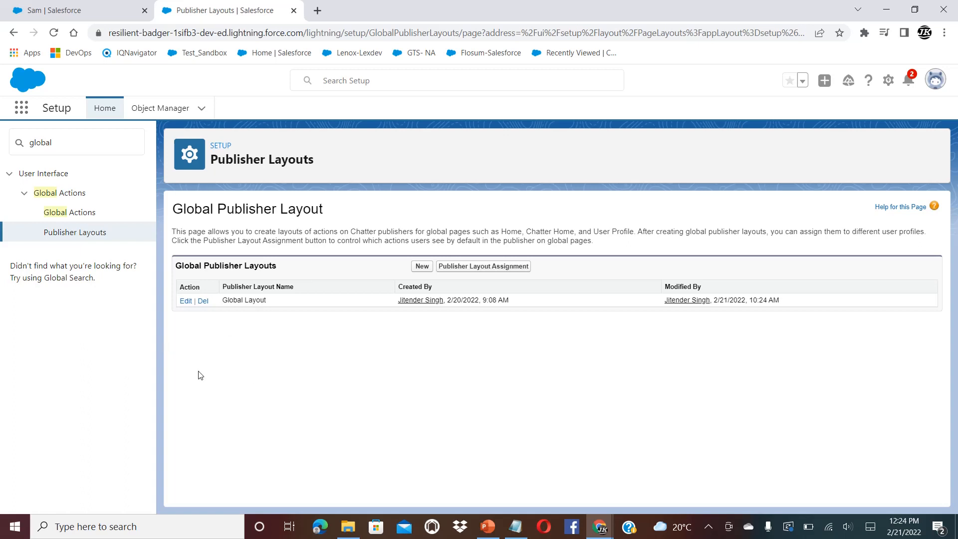
Reload the broker record page, check the global actions list for New Property, and dismiss the Compact Setting pop-up
{"action": "left_click", "coordinate": [74, 11]}
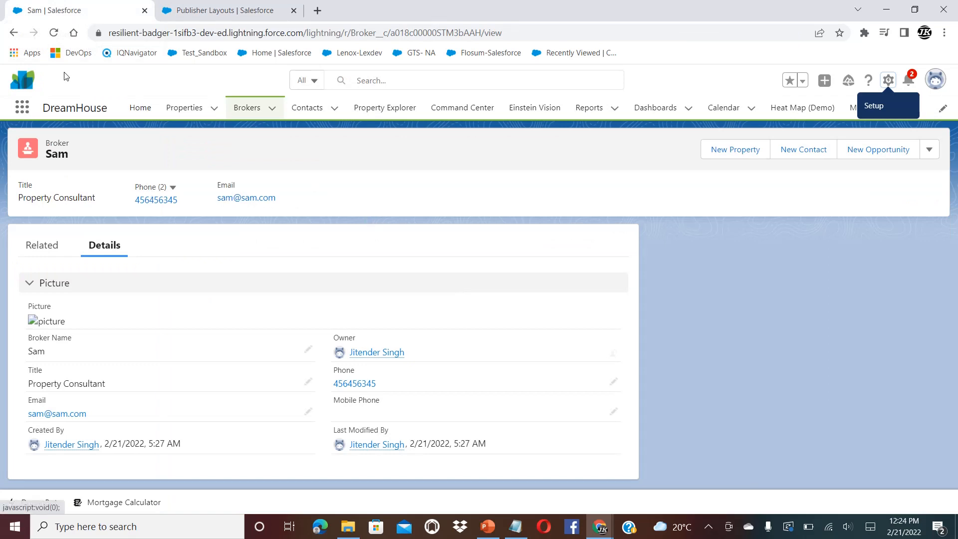
{"action": "left_click", "coordinate": [53, 34]}
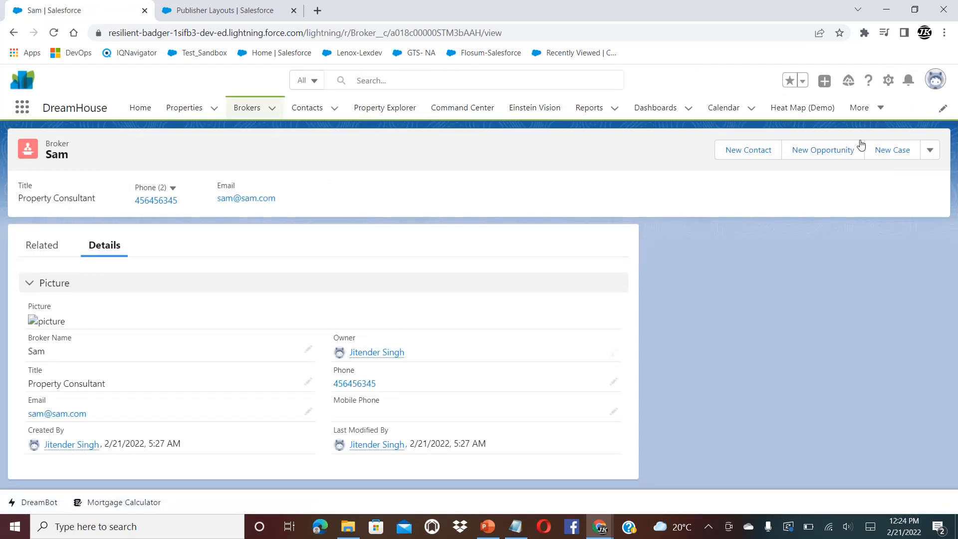
{"action": "left_click", "coordinate": [823, 85]}
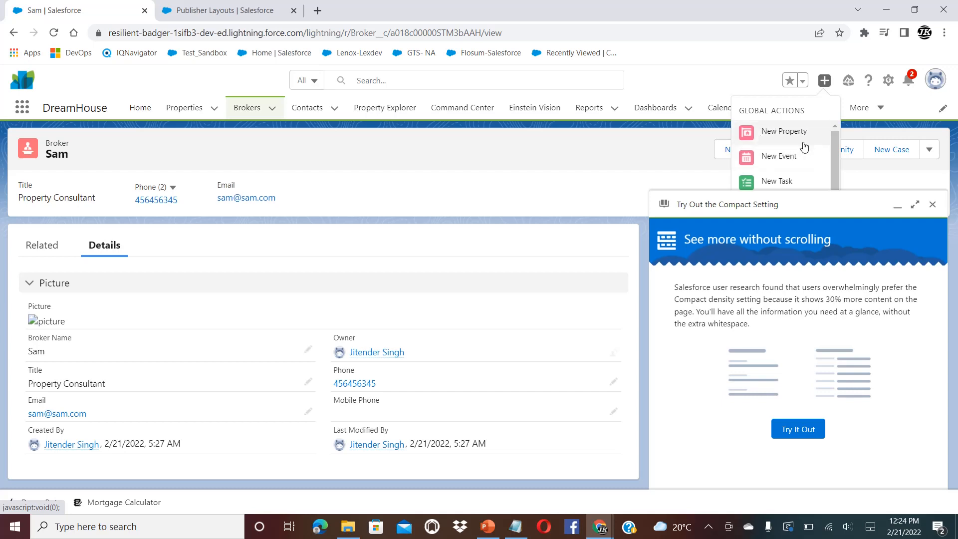
{"action": "left_click", "coordinate": [933, 204]}
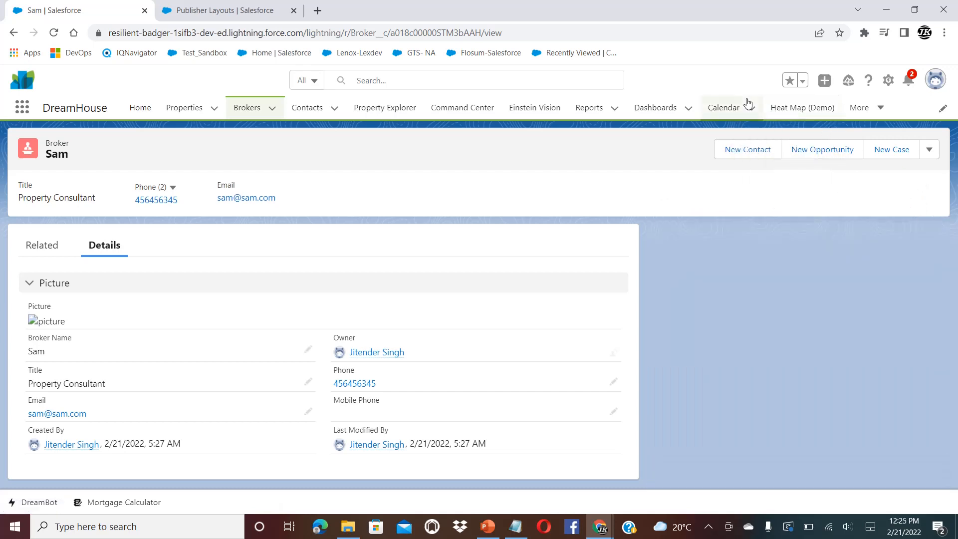
Use the New Property global action to save "Test Property" with 2 beds, 2 baths and a description, and open its record
{"action": "left_click", "coordinate": [824, 80]}
{"action": "left_click", "coordinate": [782, 143]}
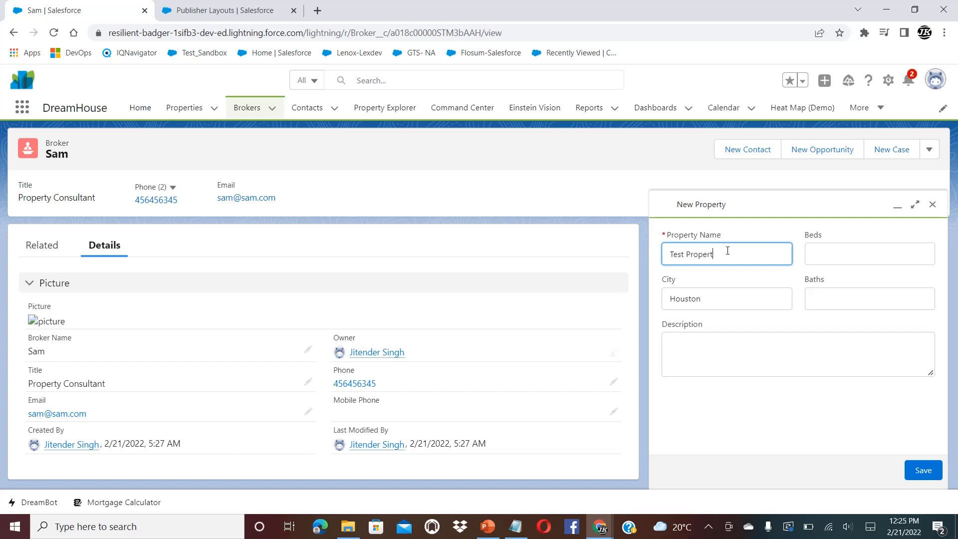
{"action": "left_click", "coordinate": [867, 255]}
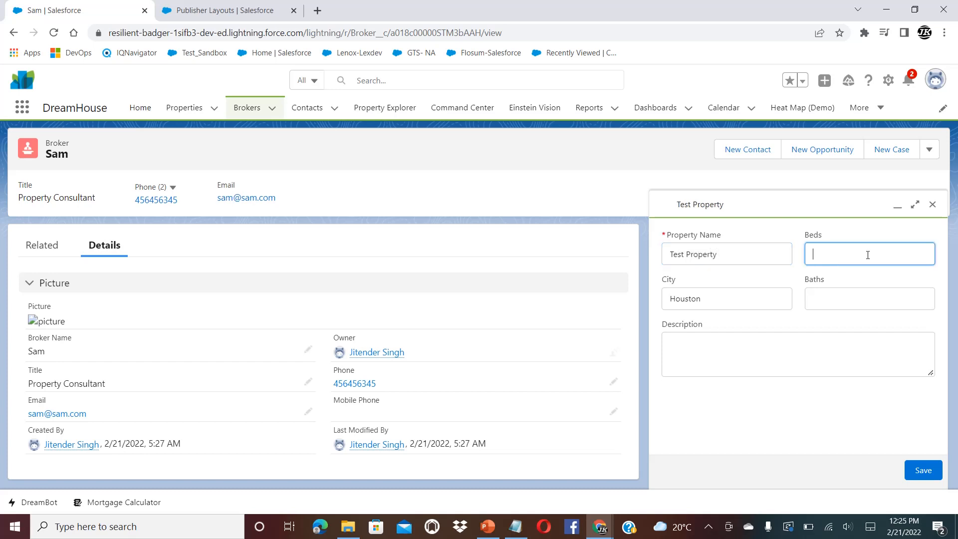
{"action": "left_click", "coordinate": [861, 297]}
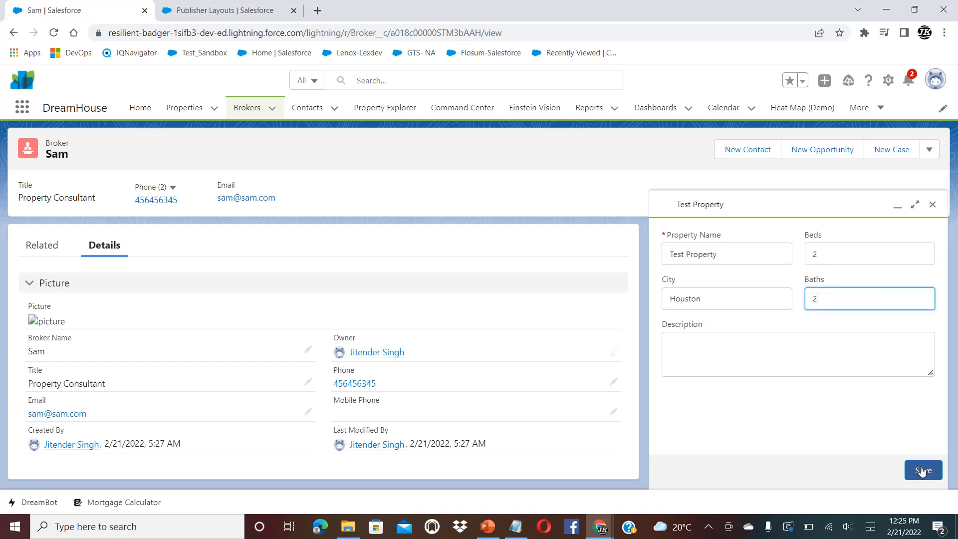
{"action": "left_click", "coordinate": [804, 345]}
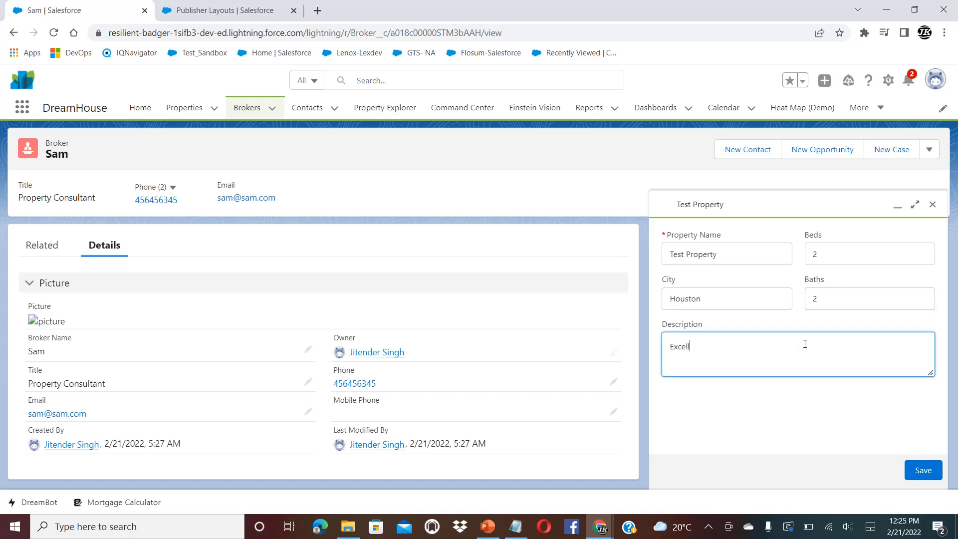
{"action": "left_click", "coordinate": [926, 474]}
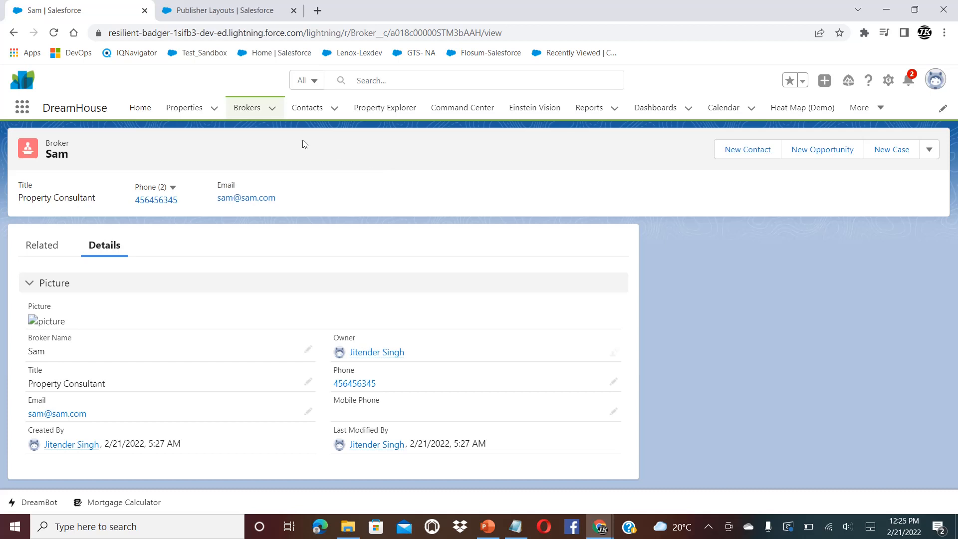
{"action": "left_click", "coordinate": [180, 110]}
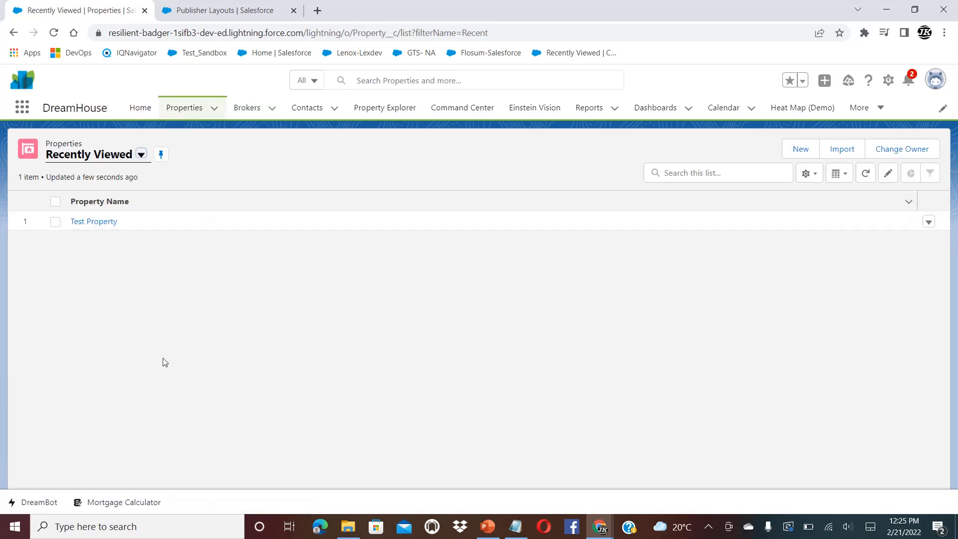
{"action": "left_click", "coordinate": [90, 224]}
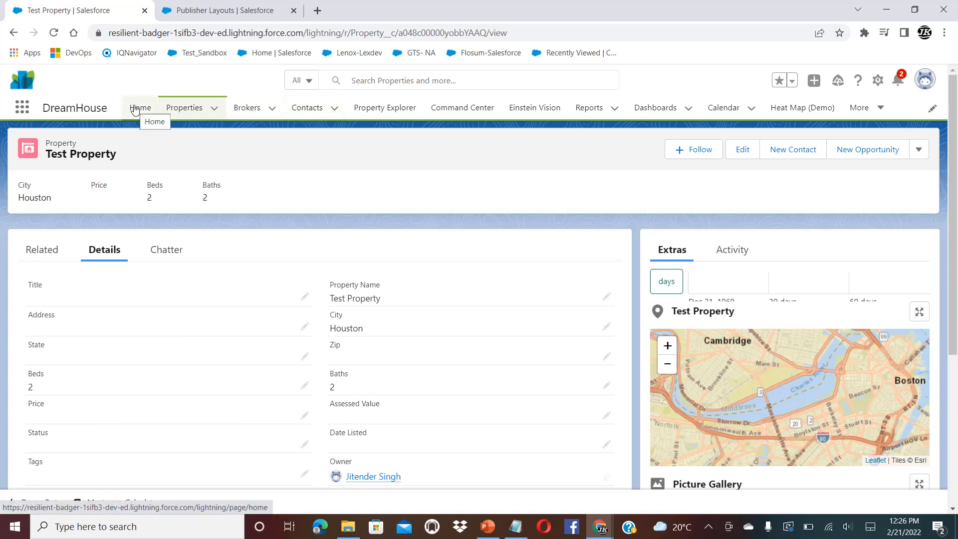
Check the New Property global action from the Contacts page by opening its form, and close it without saving
{"action": "left_click", "coordinate": [309, 114]}
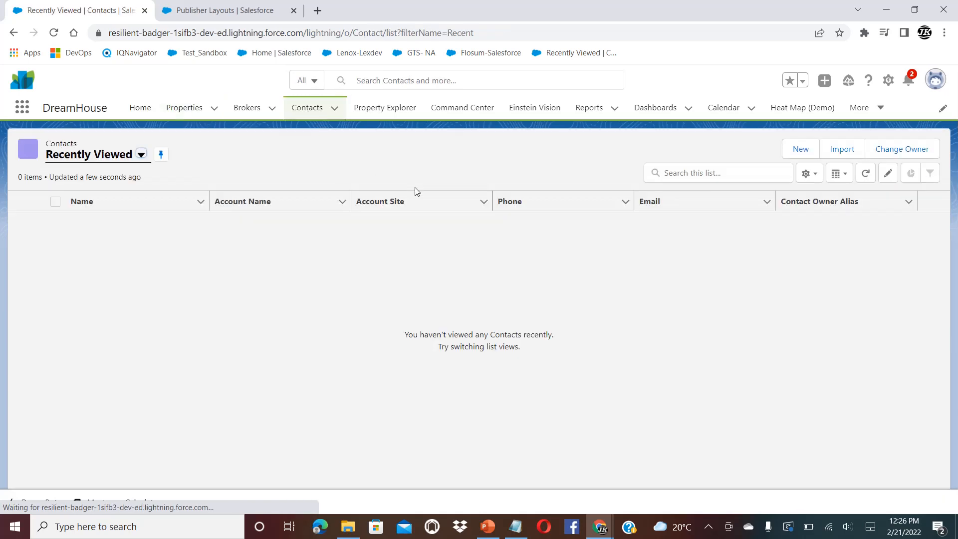
{"action": "left_click", "coordinate": [824, 81]}
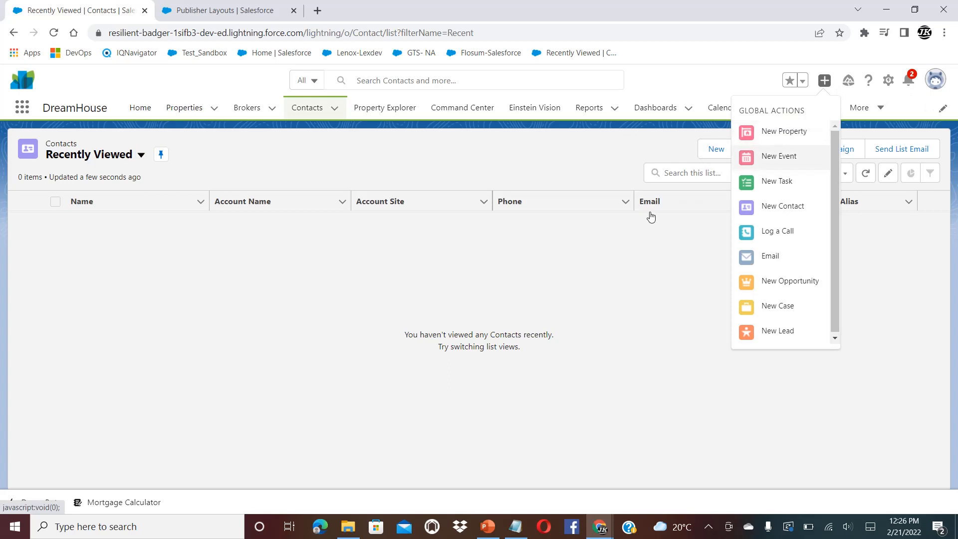
{"action": "left_click", "coordinate": [784, 134]}
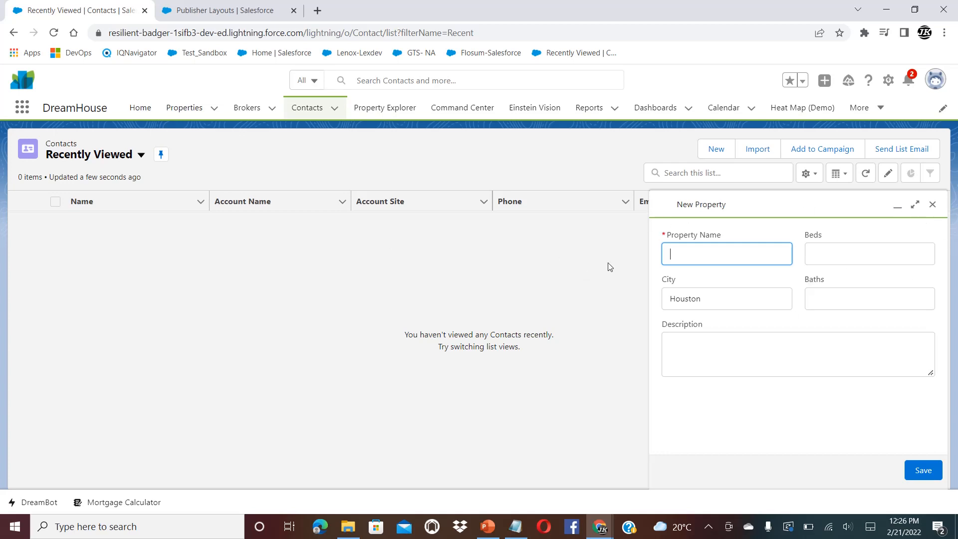
{"action": "left_click", "coordinate": [932, 204]}
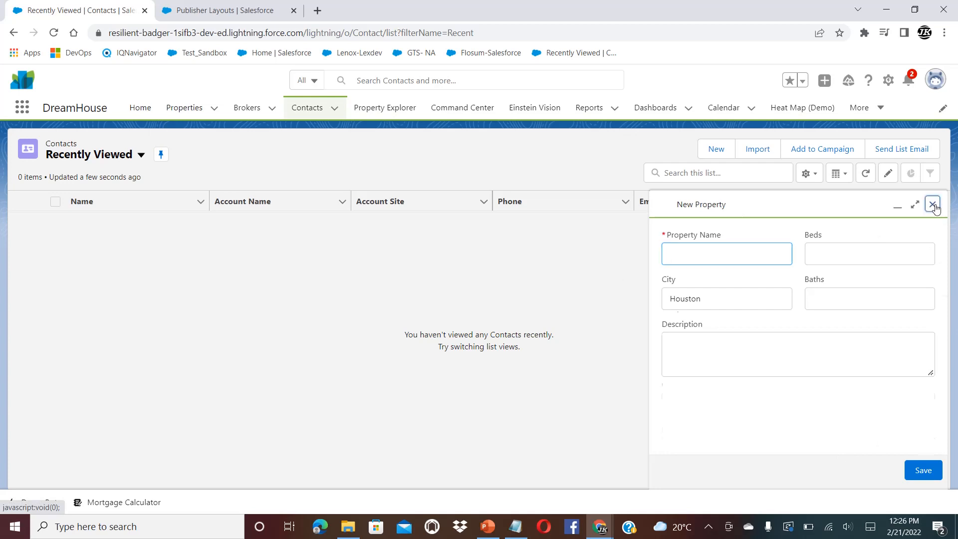
Find the Broker object in Object Manager and start a new action for it
{"action": "left_click", "coordinate": [223, 12]}
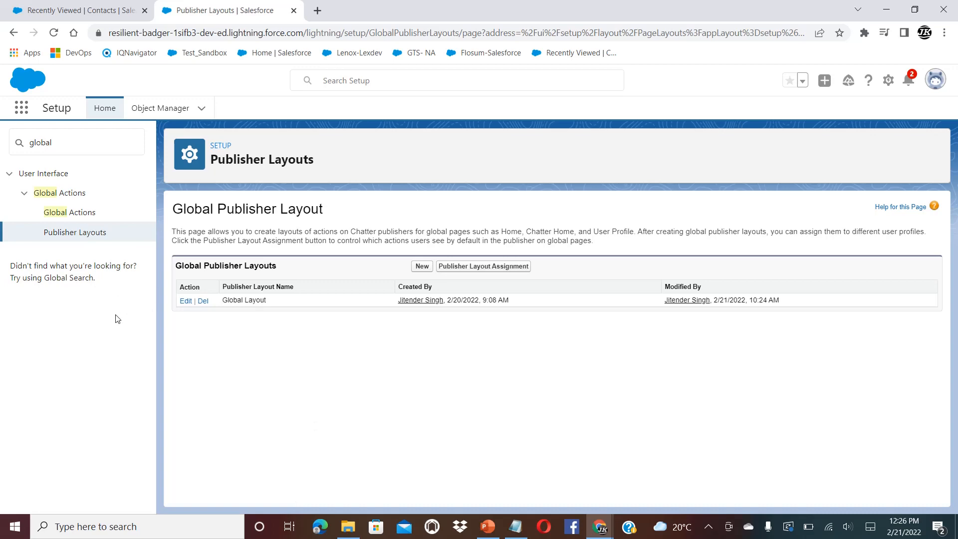
{"action": "left_click", "coordinate": [160, 108]}
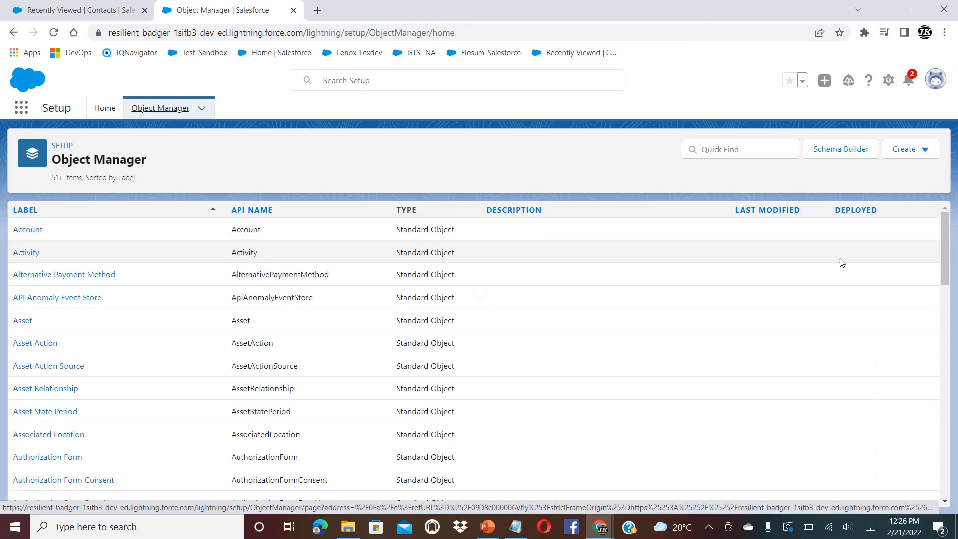
{"action": "left_click", "coordinate": [100, 12]}
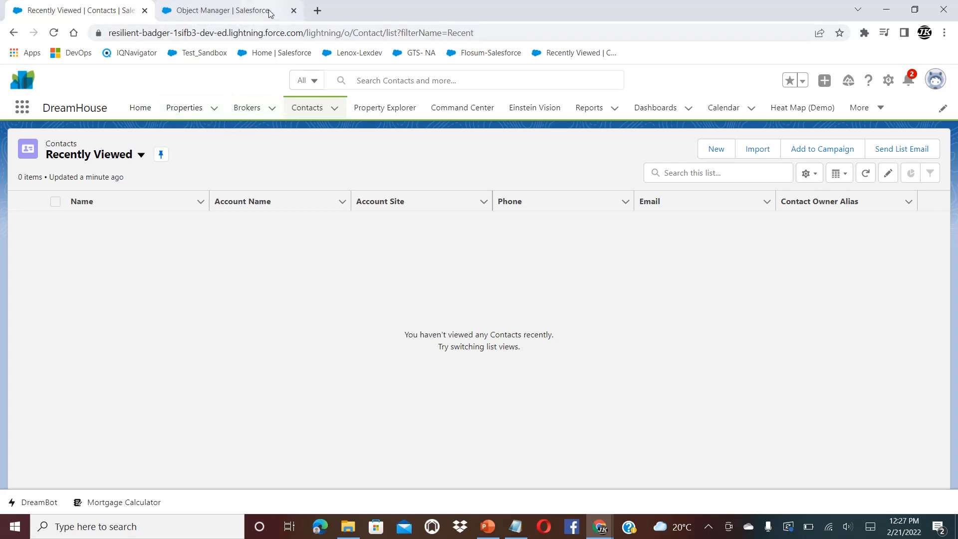
{"action": "left_click", "coordinate": [242, 10]}
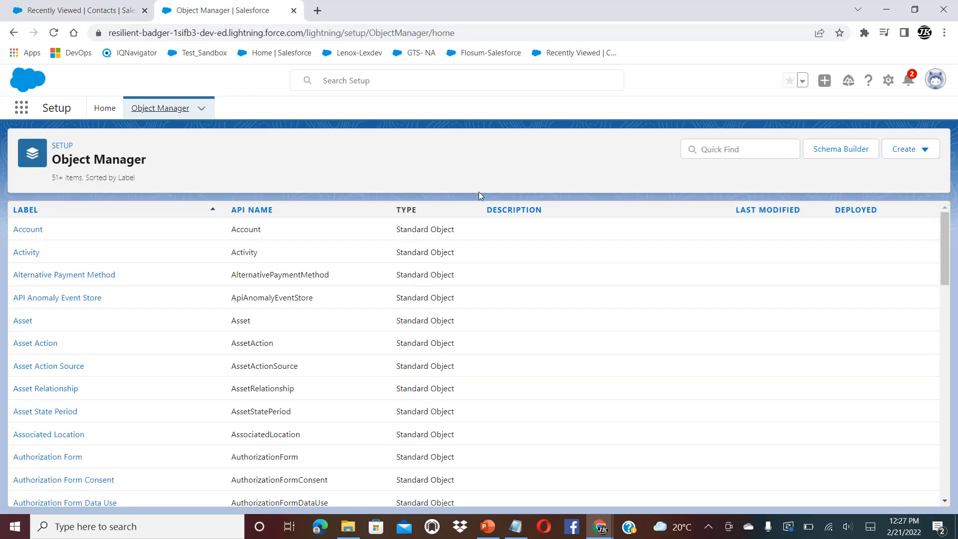
{"action": "left_click", "coordinate": [716, 158]}
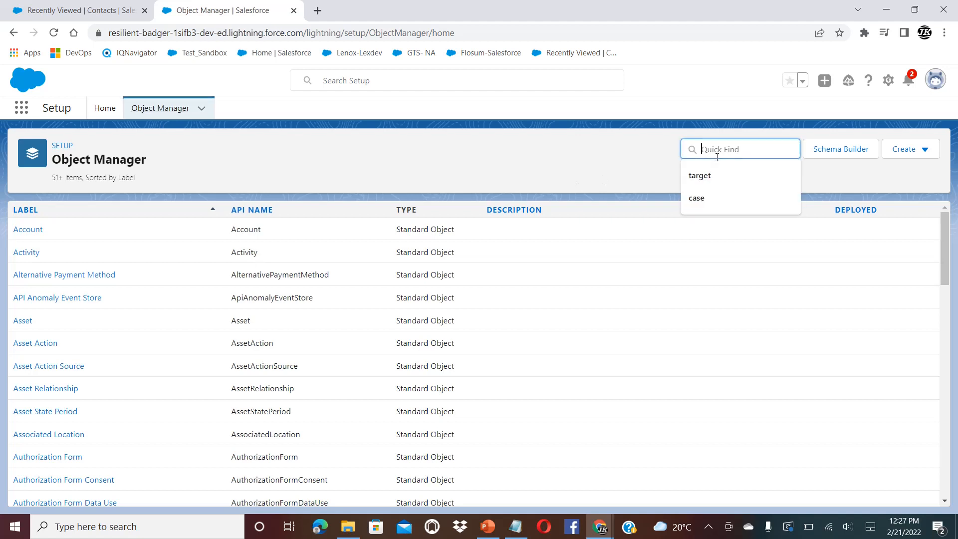
{"action": "type", "text": "broker"}
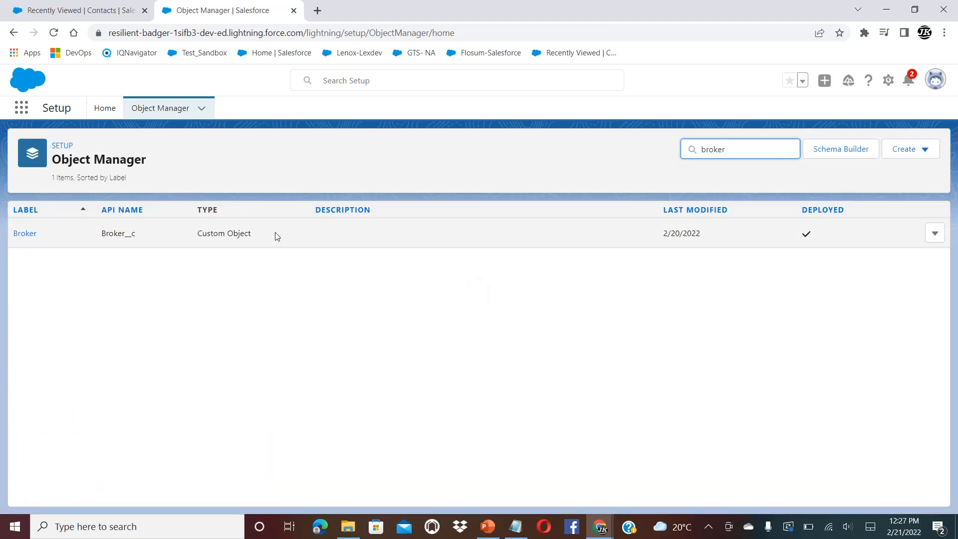
{"action": "left_click", "coordinate": [25, 234]}
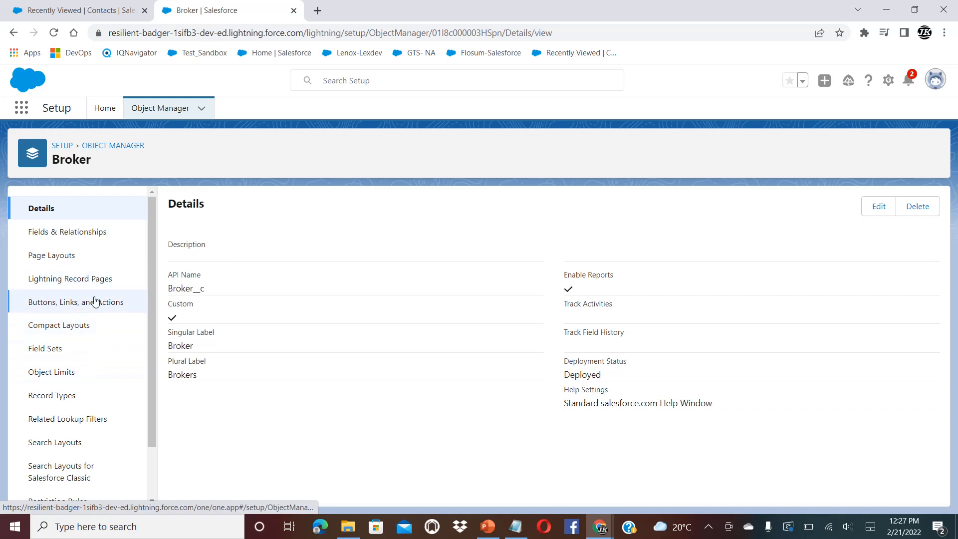
{"action": "left_click", "coordinate": [95, 302]}
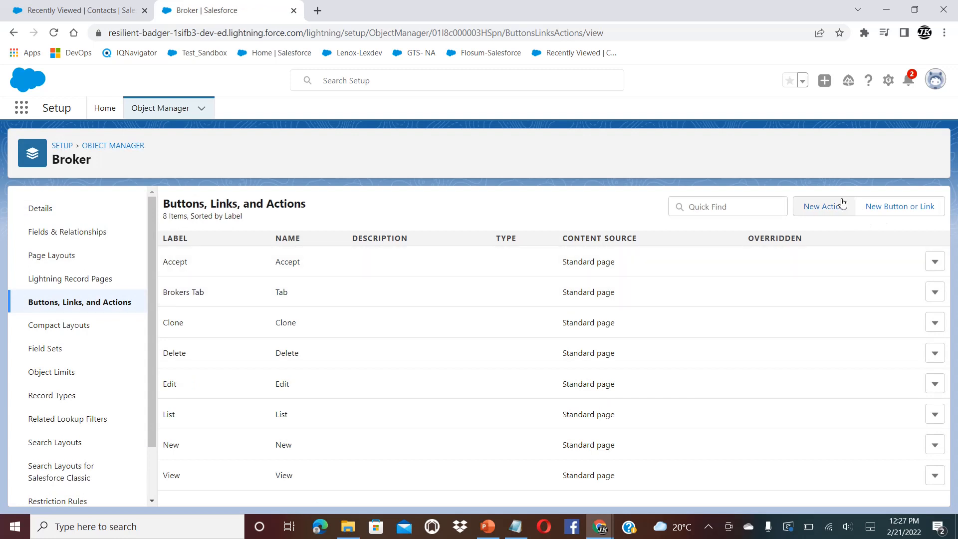
{"action": "left_click", "coordinate": [822, 215]}
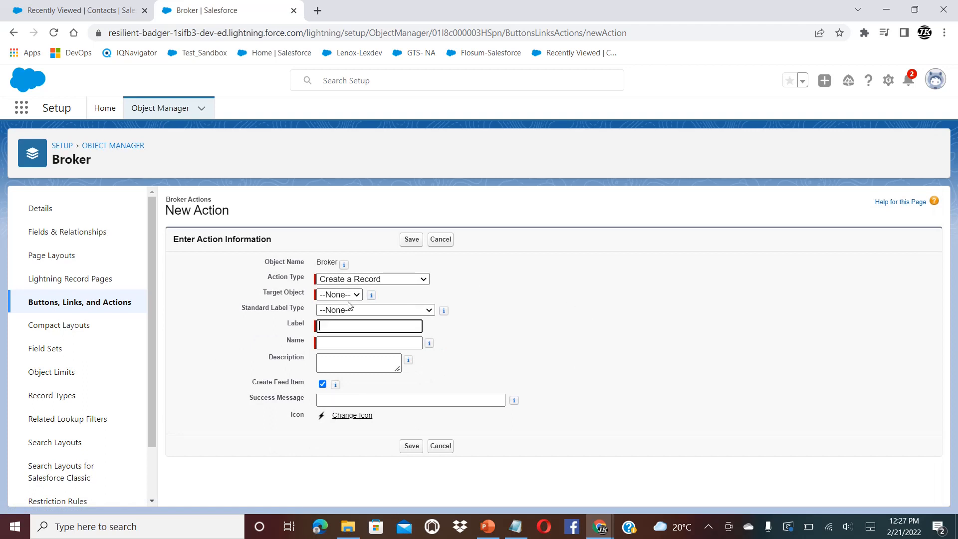
Review the action types for the new Broker action, keeping Create a Record, and set the target object to Property
{"action": "left_click", "coordinate": [415, 279]}
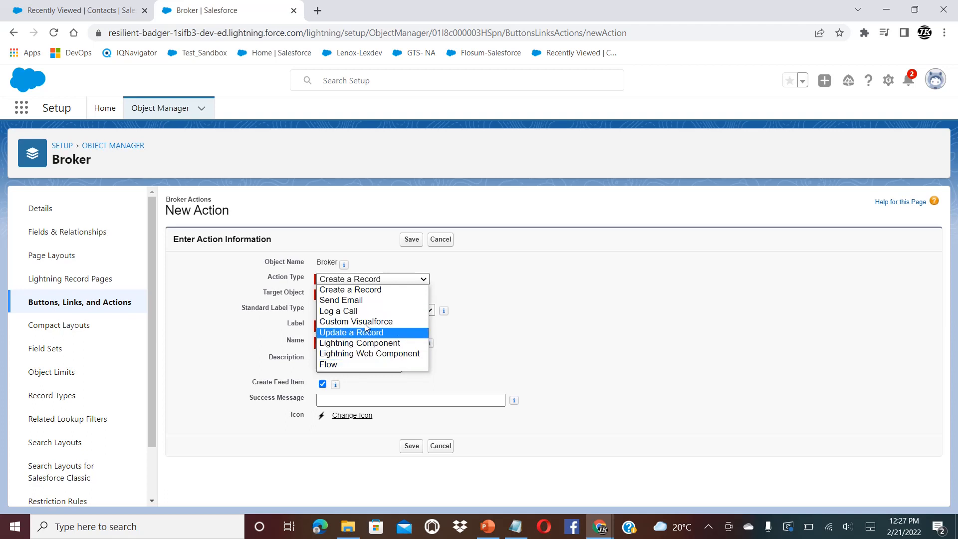
{"action": "left_click", "coordinate": [380, 378]}
{"action": "left_click_drag", "start_coordinate": [381, 374], "coordinate": [504, 361]}
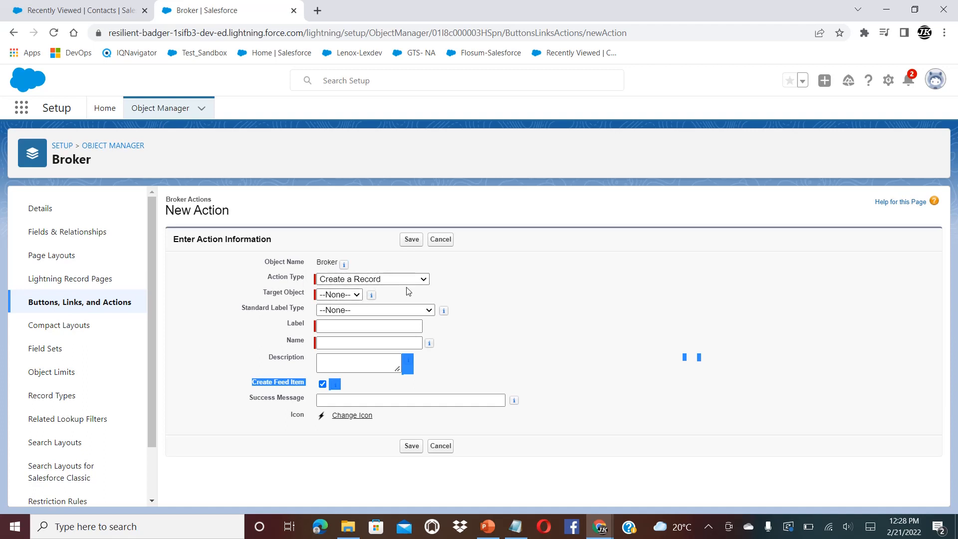
{"action": "left_click", "coordinate": [357, 297]}
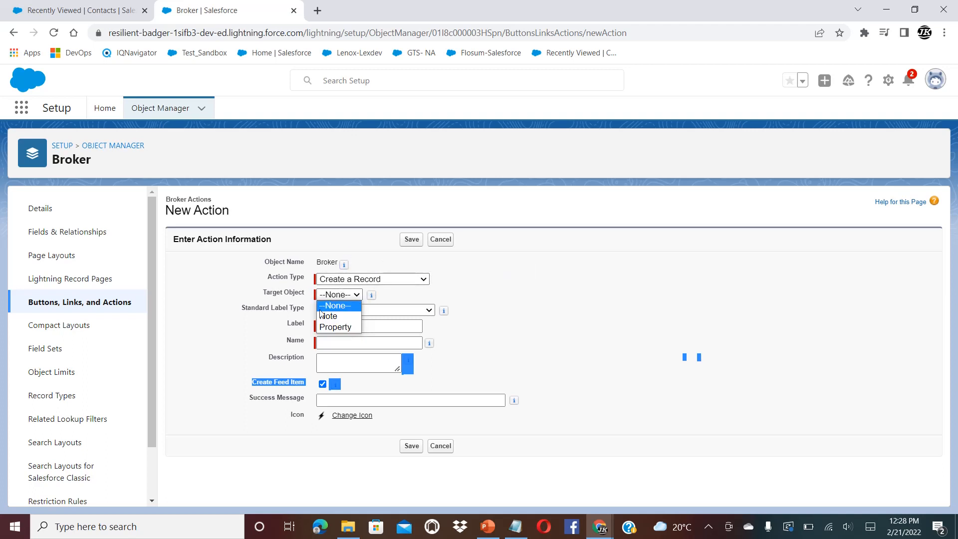
{"action": "left_click", "coordinate": [343, 330]}
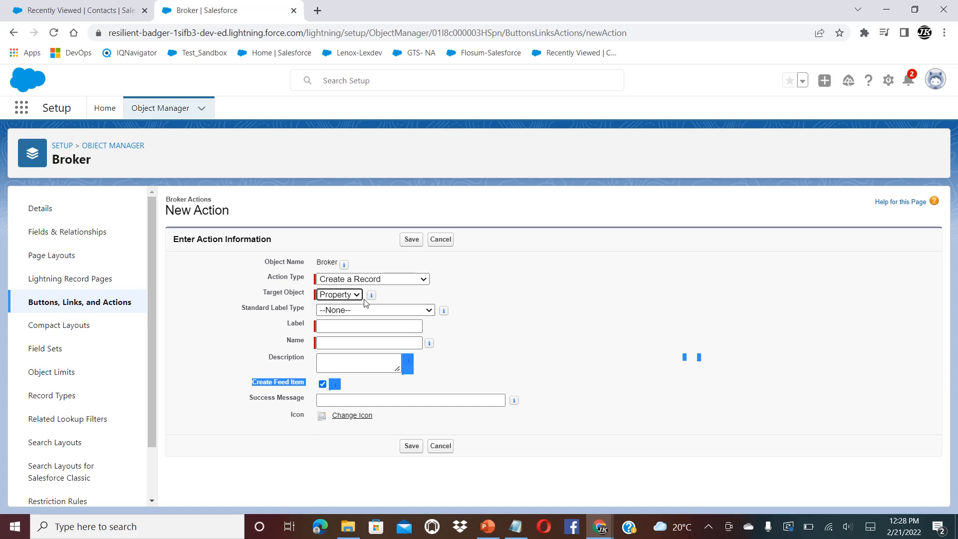
Label the action New Property, named New_Property, with the success message "New Property has been created.", and save it
{"action": "left_click", "coordinate": [364, 326]}
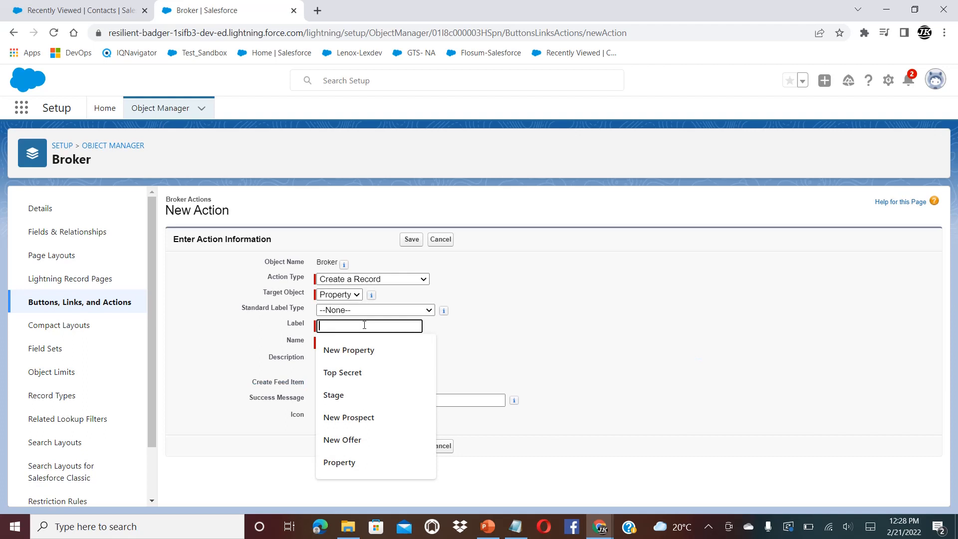
{"action": "left_click", "coordinate": [359, 350]}
{"action": "left_click", "coordinate": [353, 342]}
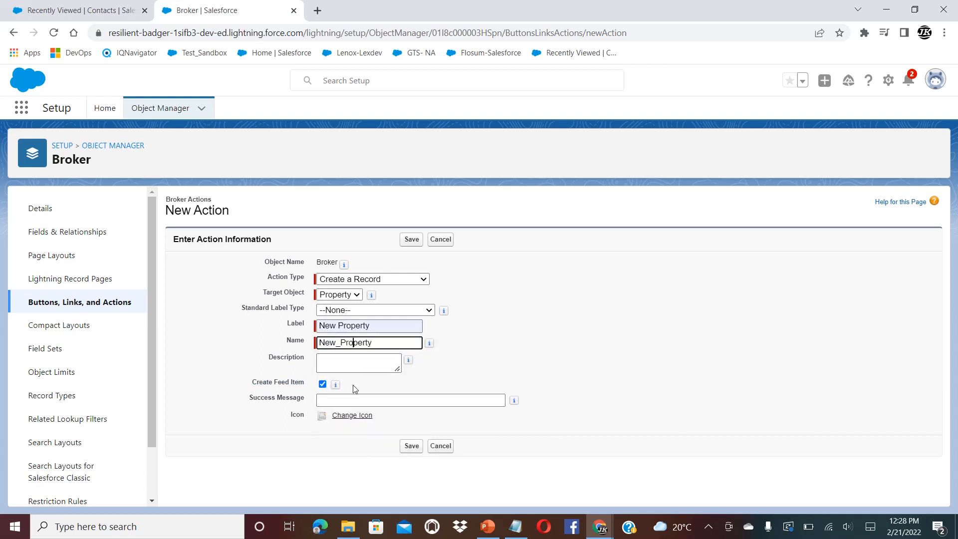
{"action": "left_click", "coordinate": [349, 400]}
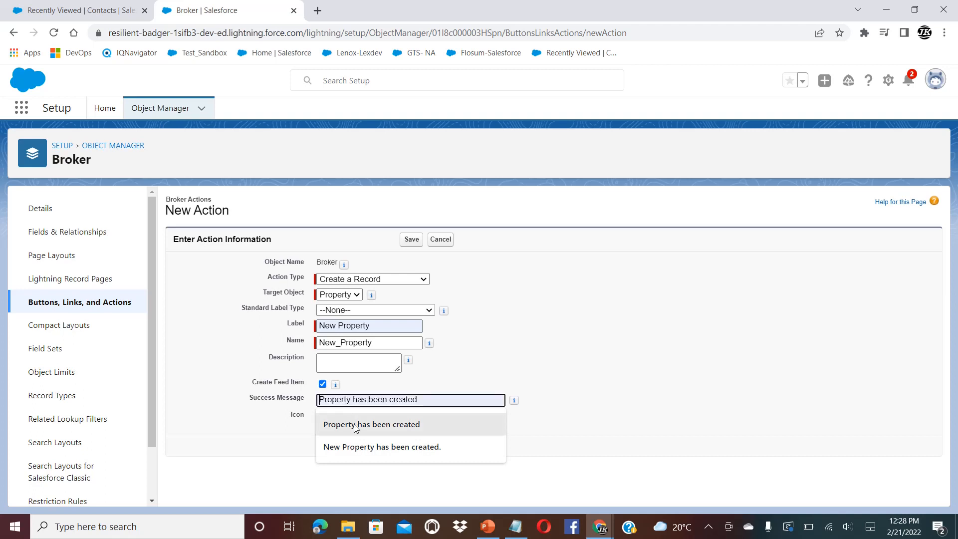
{"action": "left_click", "coordinate": [344, 359]}
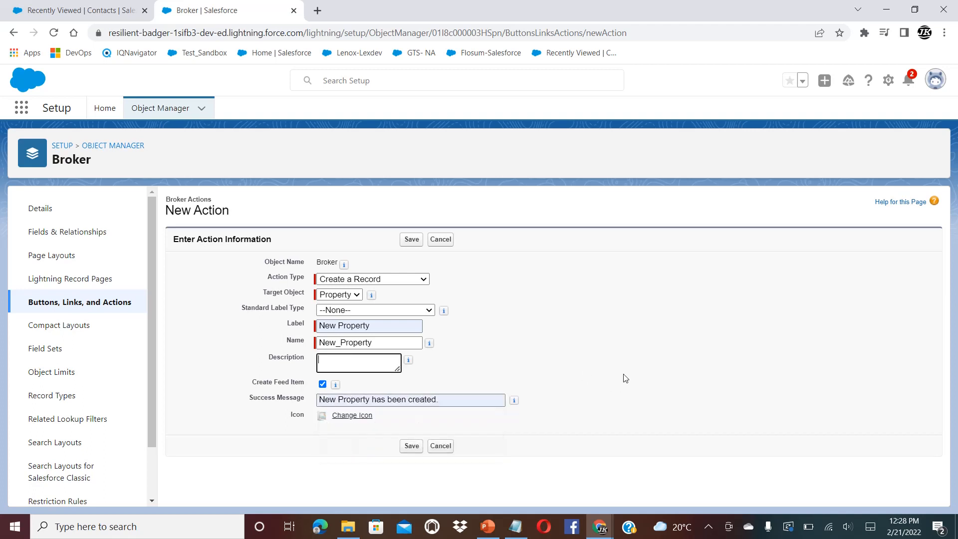
{"action": "left_click", "coordinate": [641, 352]}
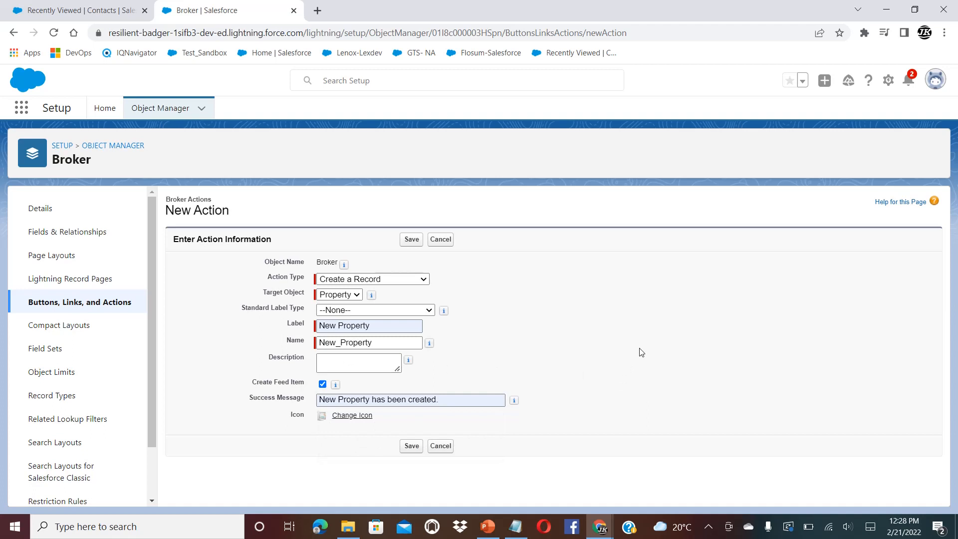
{"action": "left_click", "coordinate": [410, 447]}
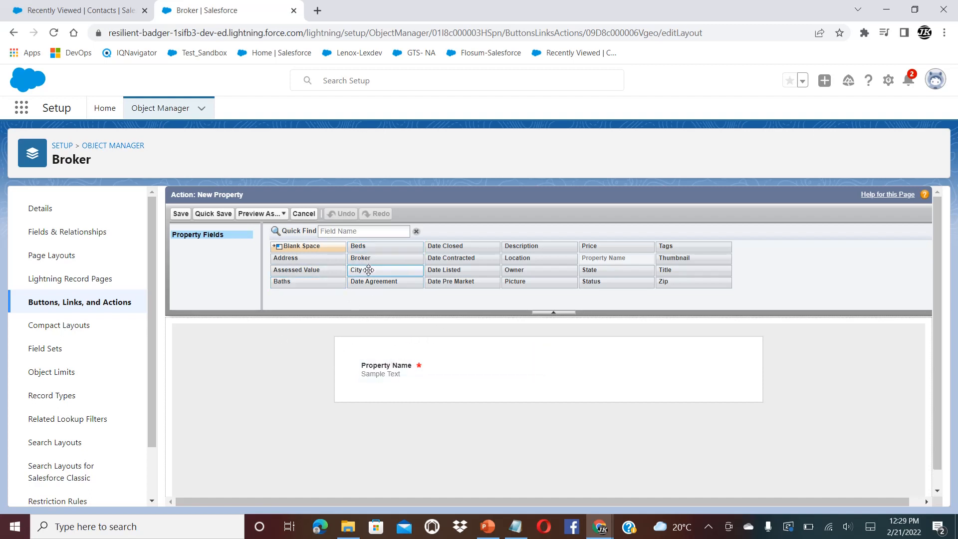
Add the City, Beds, Baths and Description fields to the New Property action layout alongside Property Name, and save the layout
{"action": "left_click_drag", "start_coordinate": [368, 270], "coordinate": [385, 385]}
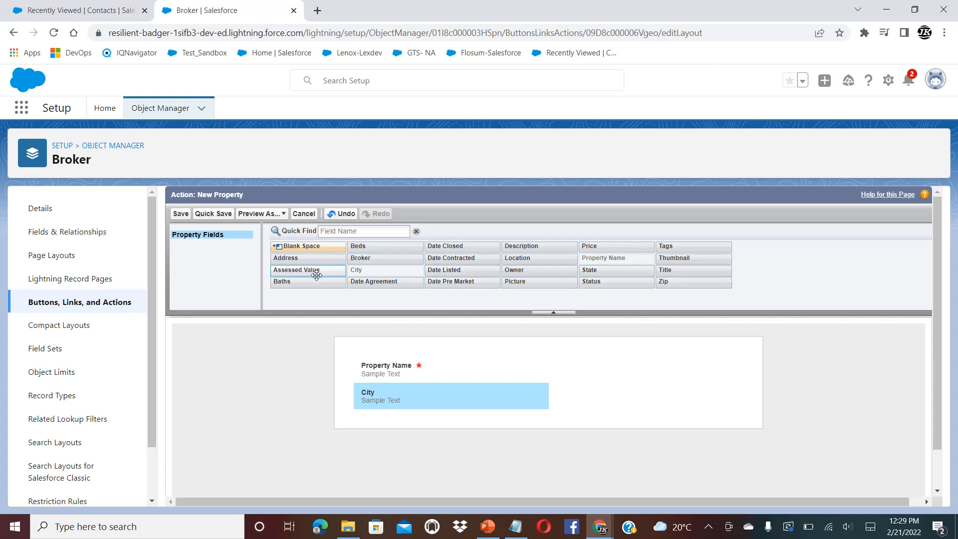
{"action": "left_click_drag", "start_coordinate": [367, 245], "coordinate": [593, 377]}
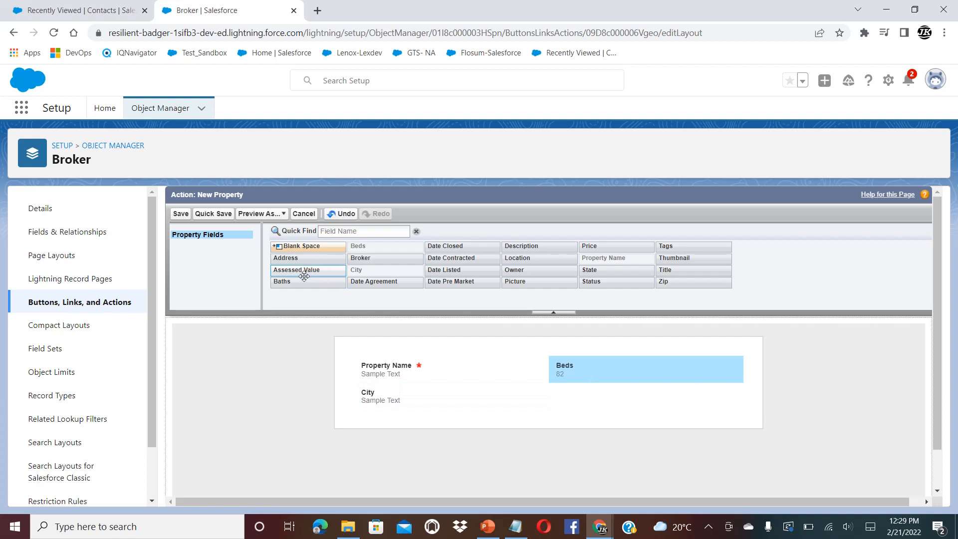
{"action": "left_click_drag", "start_coordinate": [304, 277], "coordinate": [605, 392]}
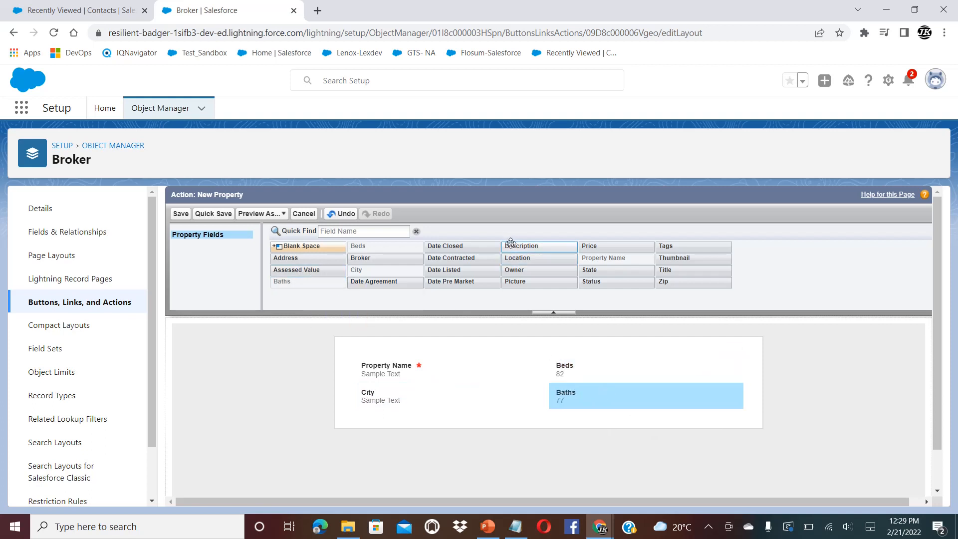
{"action": "left_click_drag", "start_coordinate": [510, 243], "coordinate": [409, 423]}
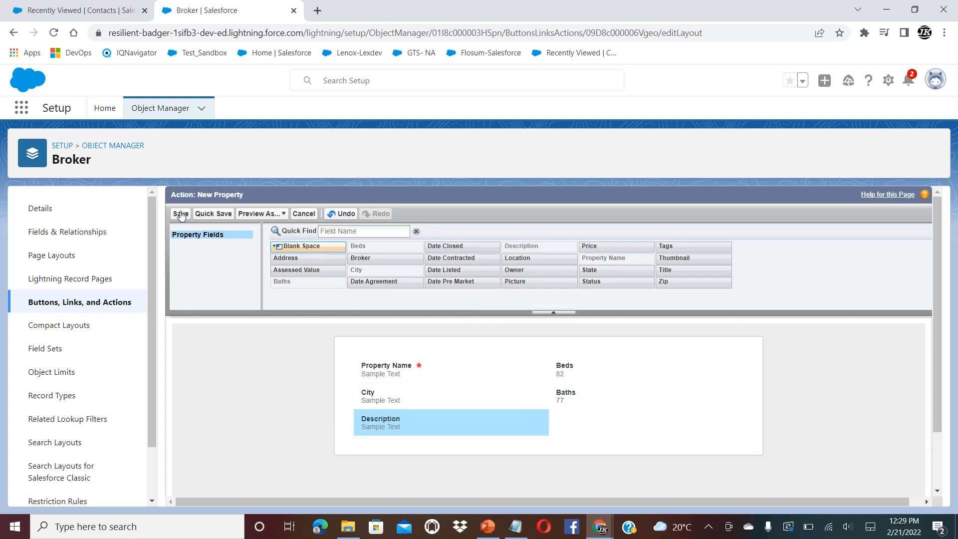
{"action": "left_click", "coordinate": [181, 214]}
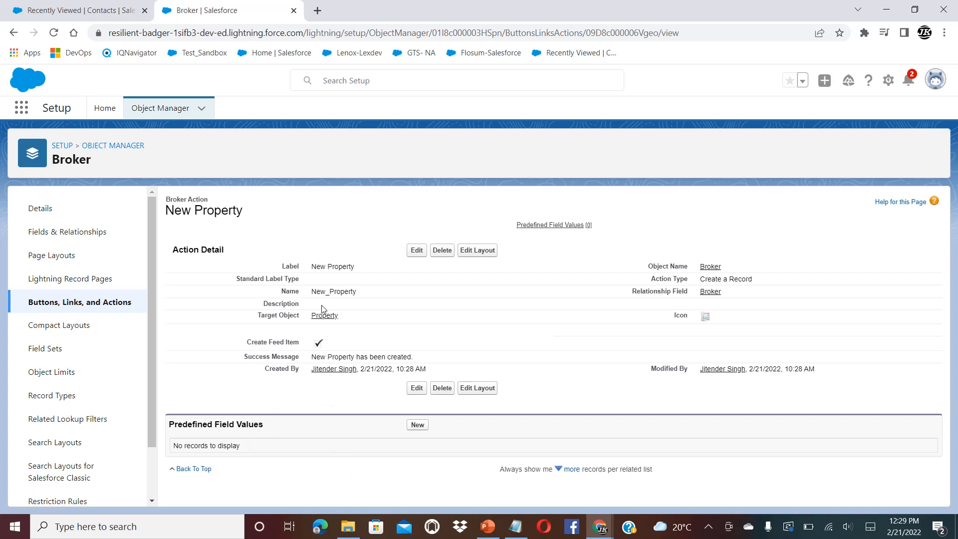
Create a predefined field value for the Broker New Property action that sets City to "Dallas", and save it
{"action": "left_click", "coordinate": [418, 424]}
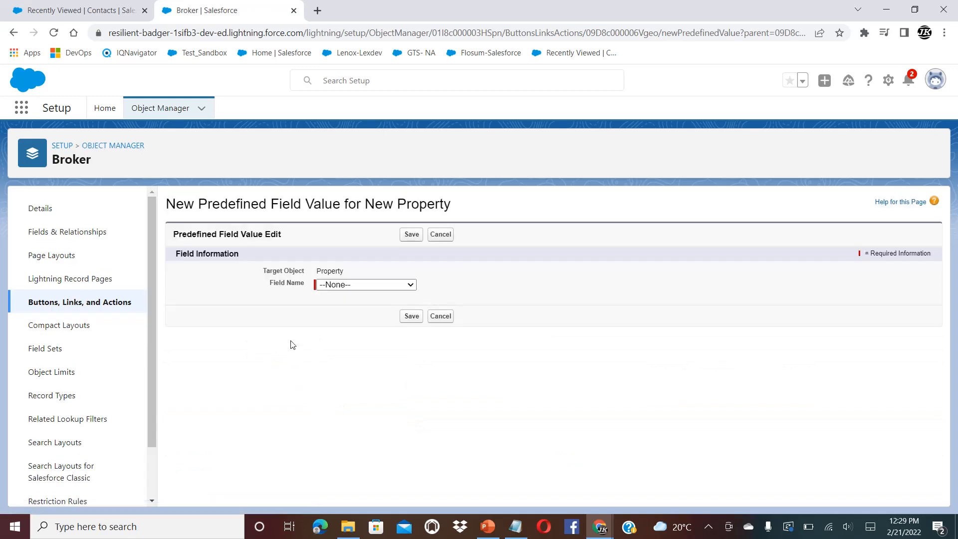
{"action": "left_click", "coordinate": [380, 288]}
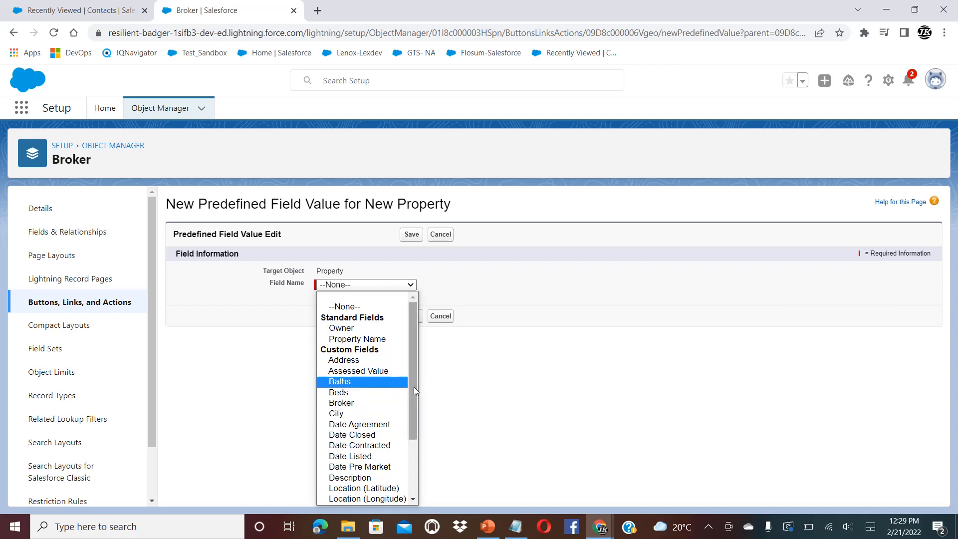
{"action": "left_click", "coordinate": [358, 394]}
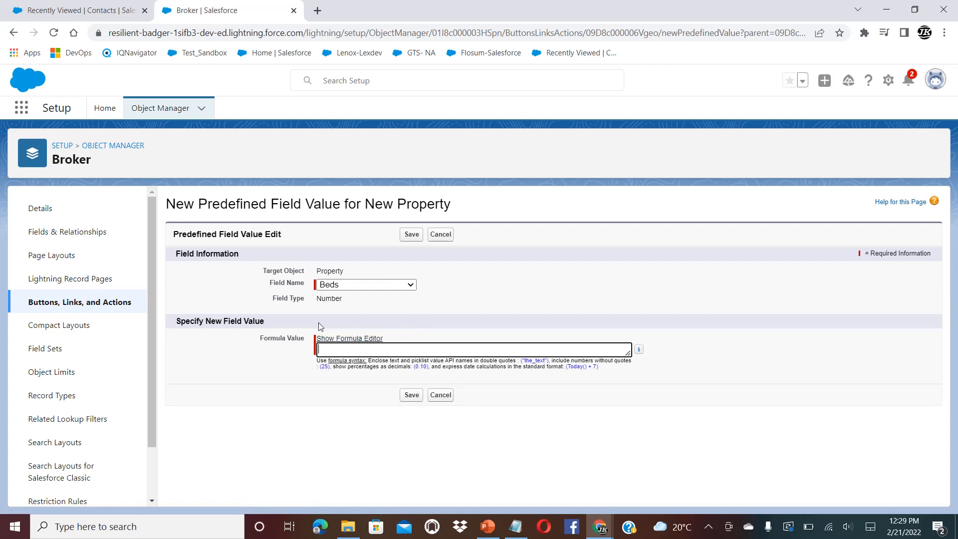
{"action": "left_click", "coordinate": [363, 348]}
{"action": "left_click", "coordinate": [412, 284]}
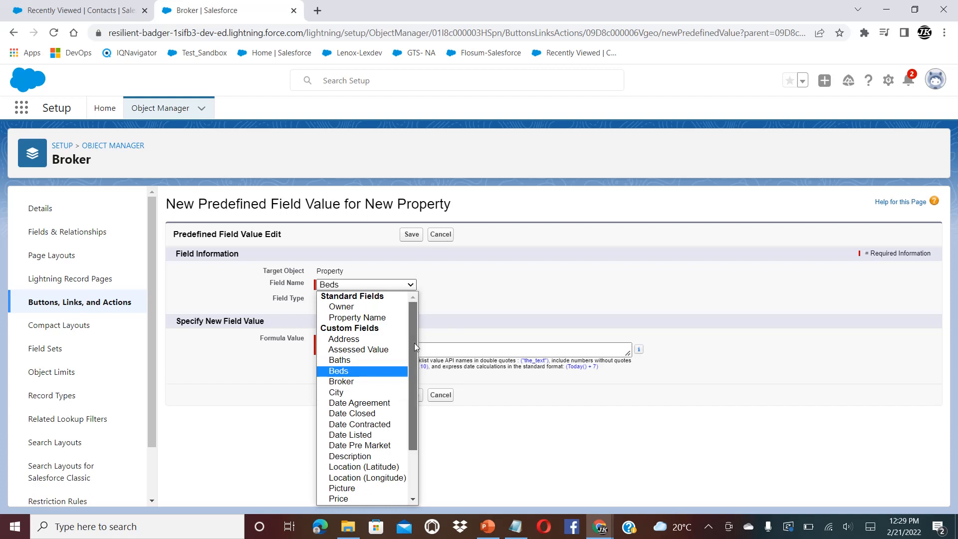
{"action": "scroll", "coordinate": [365, 364], "scroll_direction": "down", "scroll_amount": 1}
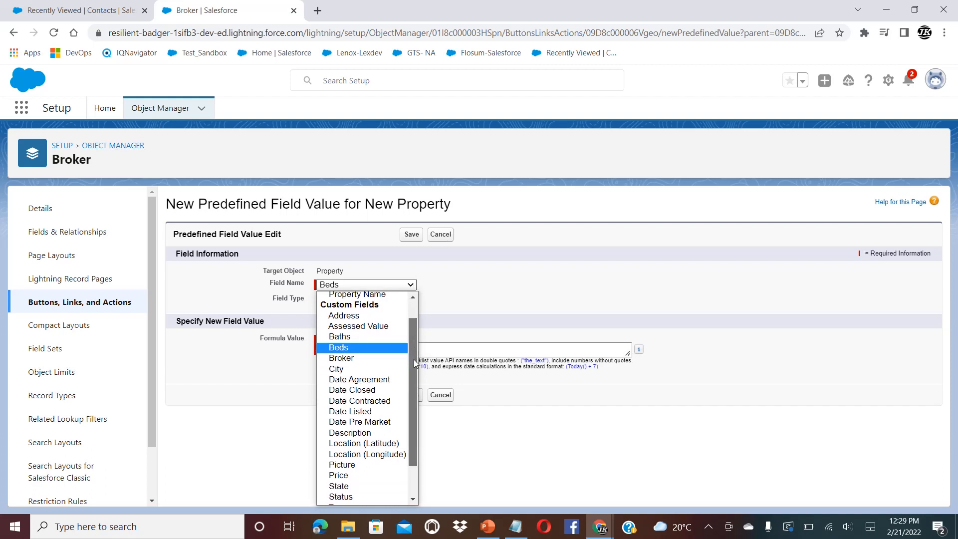
{"action": "left_click", "coordinate": [366, 363]}
{"action": "left_click", "coordinate": [358, 350]}
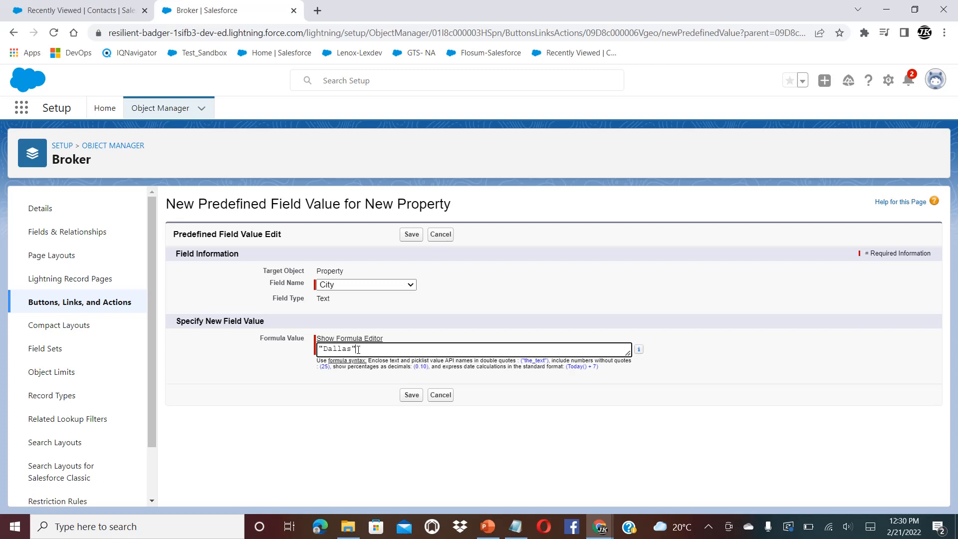
{"action": "left_click", "coordinate": [412, 395]}
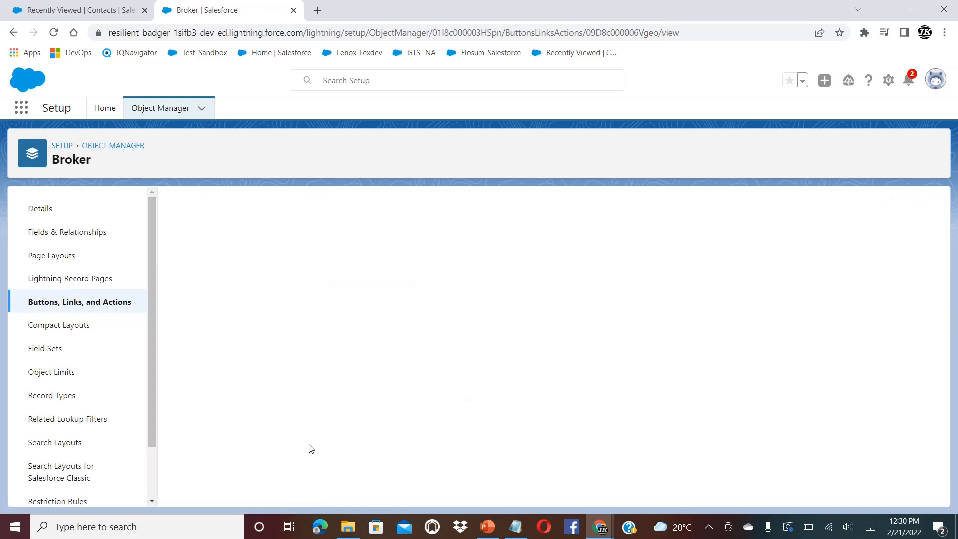
Add the global New Property action as the first Salesforce Mobile and Lightning Experience action in the Broker Layout, and save the layout
{"action": "left_click", "coordinate": [57, 257]}
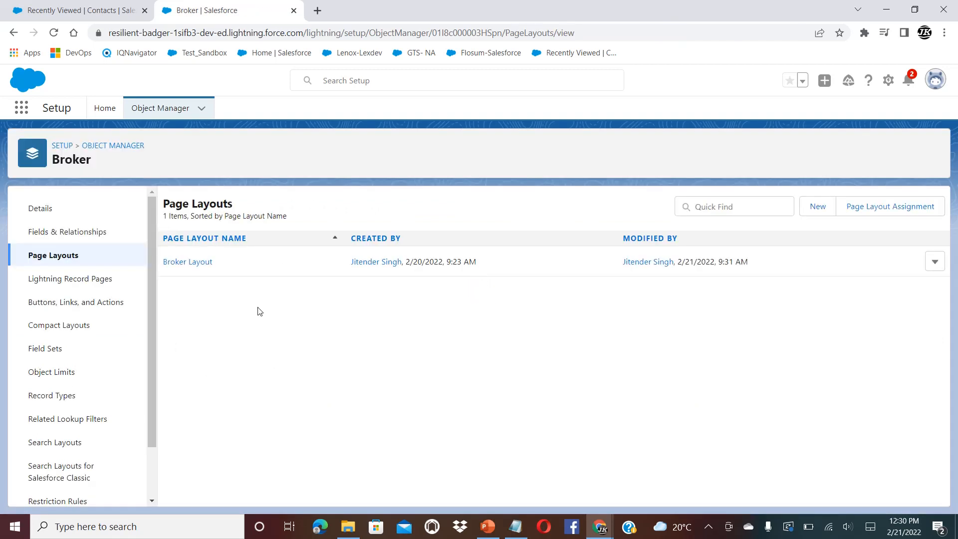
{"action": "left_click", "coordinate": [184, 263]}
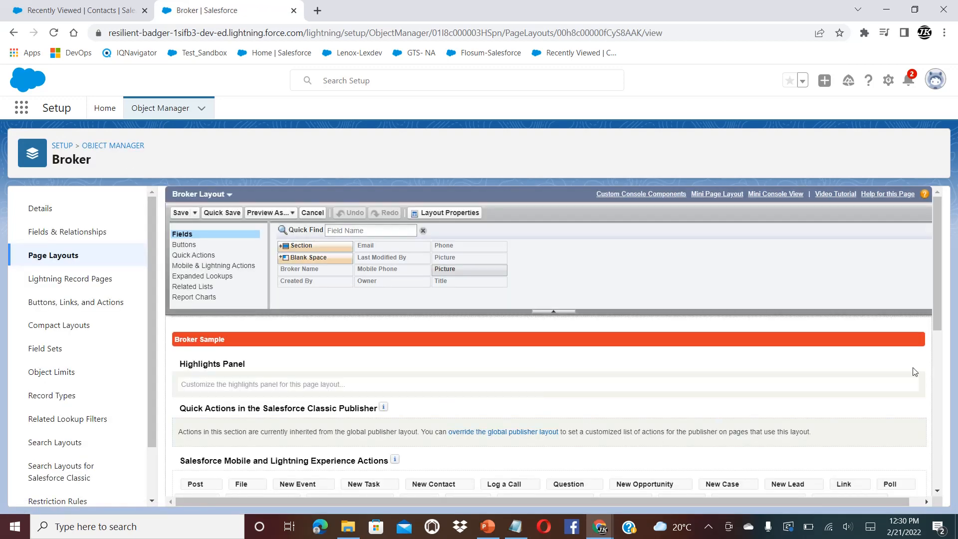
{"action": "left_click_drag", "start_coordinate": [939, 265], "coordinate": [929, 290]}
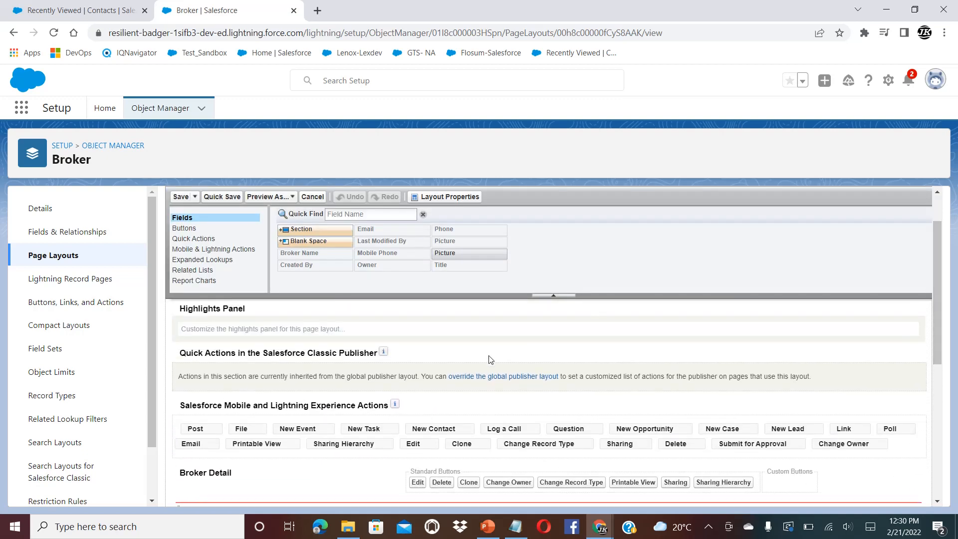
{"action": "left_click", "coordinate": [212, 249]}
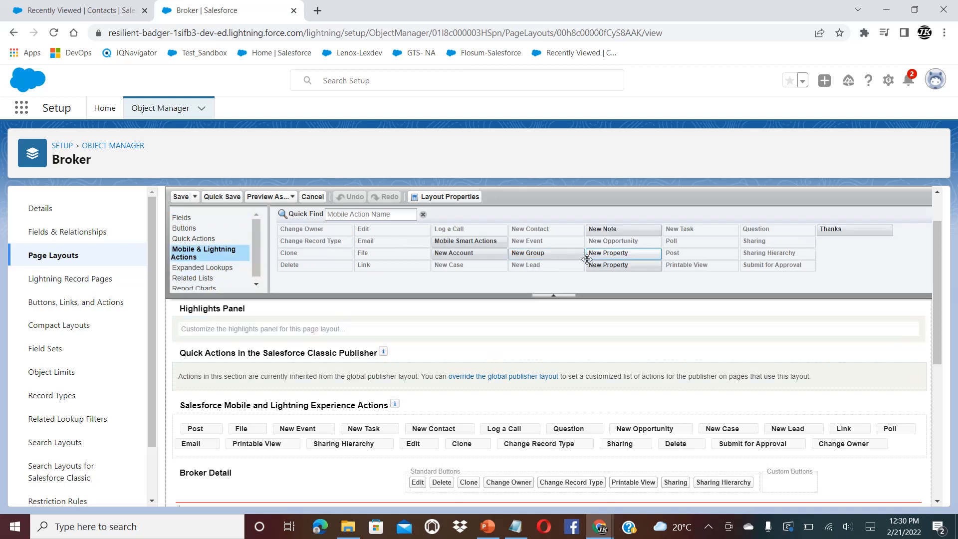
{"action": "mouse_move", "coordinate": [623, 252]}
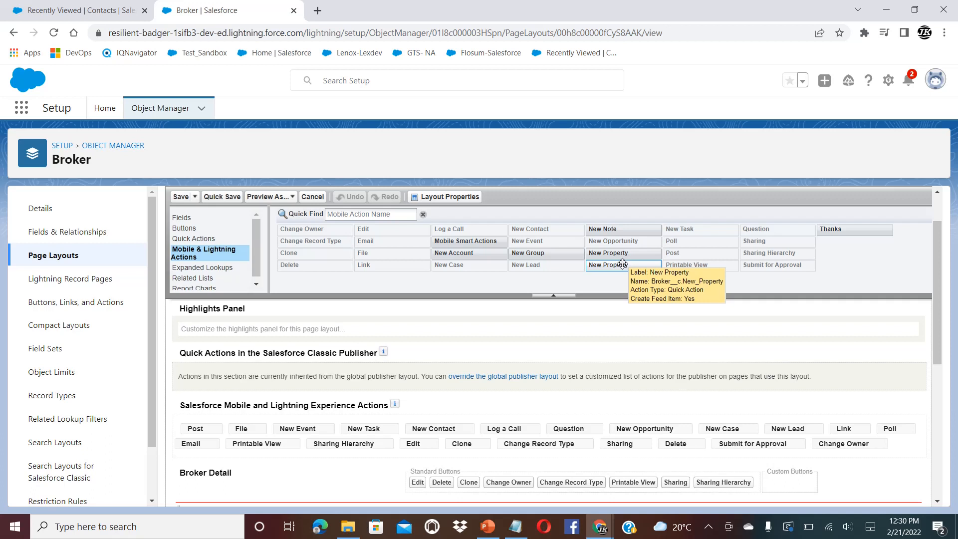
{"action": "mouse_move", "coordinate": [622, 253]}
{"action": "left_mouse_down"}
{"action": "mouse_move", "coordinate": [567, 306]}
{"action": "mouse_move", "coordinate": [319, 445]}
{"action": "mouse_move", "coordinate": [182, 479]}
{"action": "left_mouse_up"}
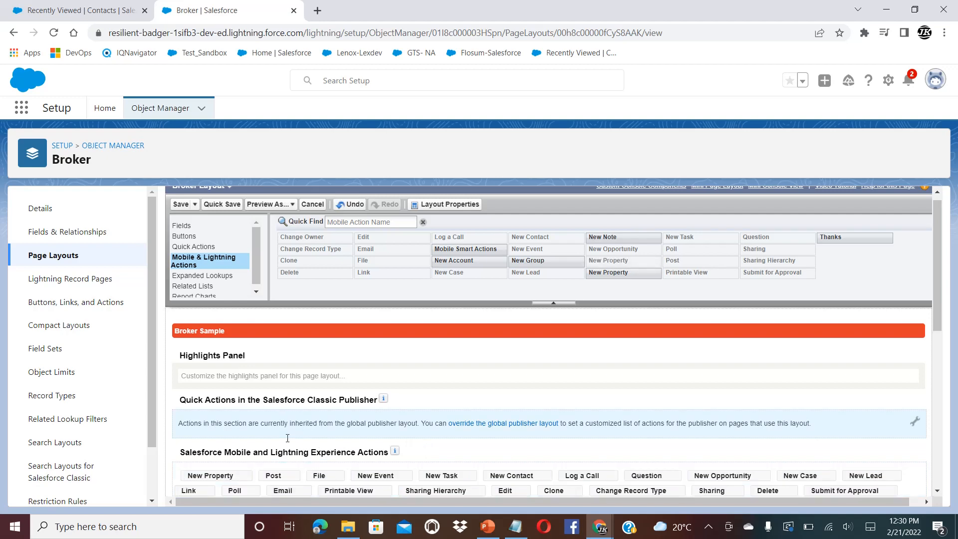
{"action": "left_click", "coordinate": [180, 205]}
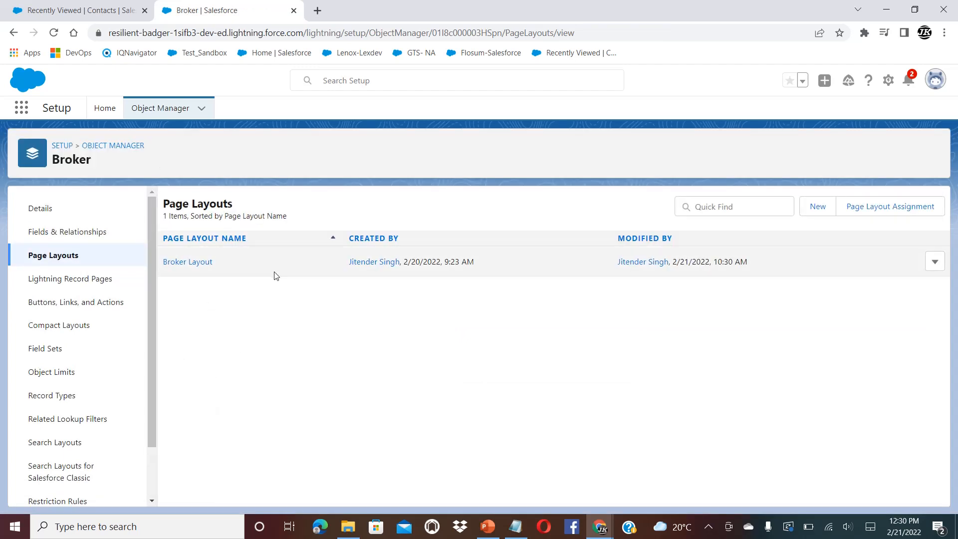
Open the broker's record in the DreamHouse app, examine its New Property action form, and close the form without saving
{"action": "left_click", "coordinate": [82, 14]}
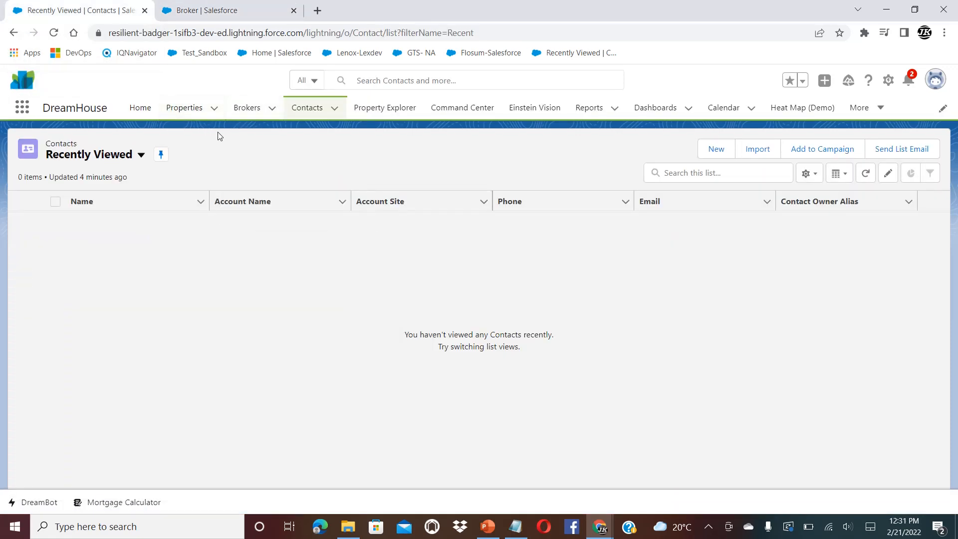
{"action": "left_click", "coordinate": [248, 108]}
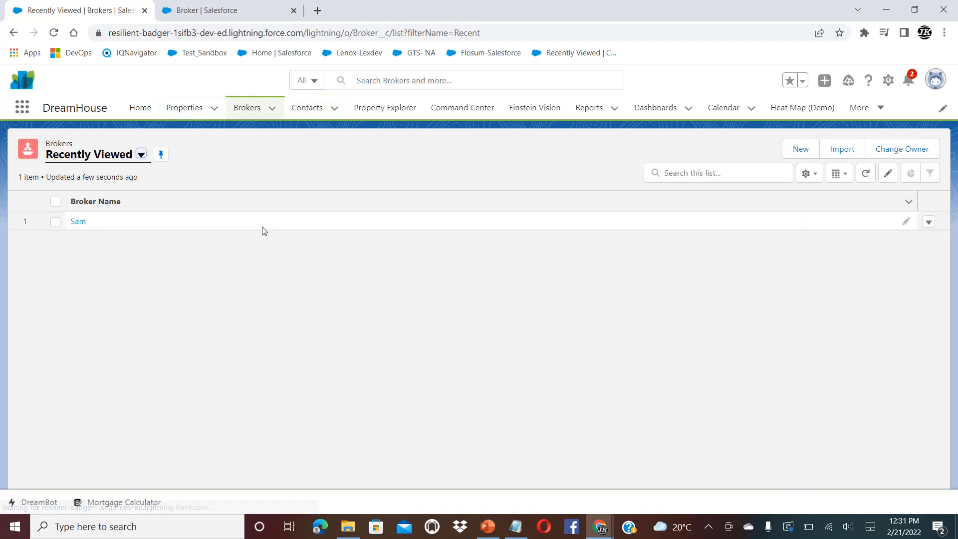
{"action": "left_click", "coordinate": [78, 222]}
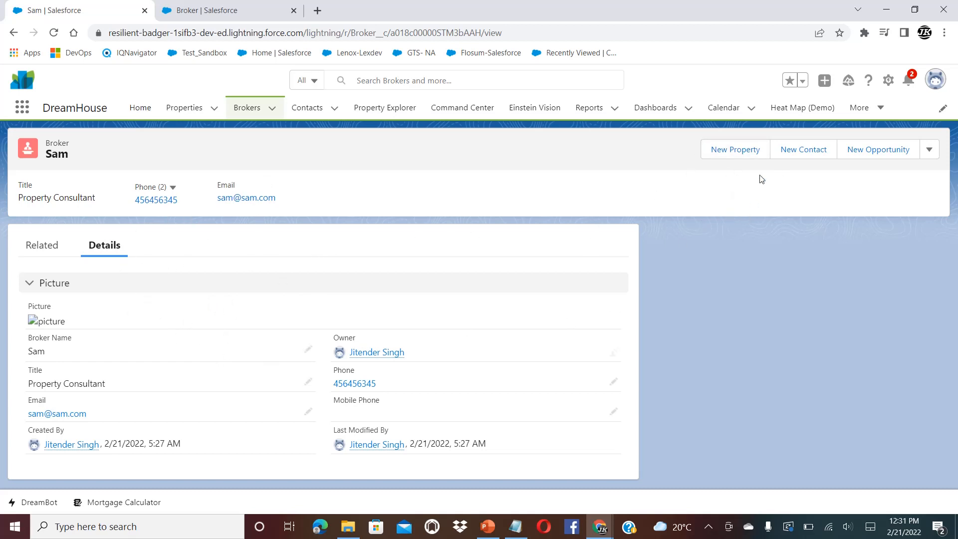
{"action": "left_click", "coordinate": [730, 152]}
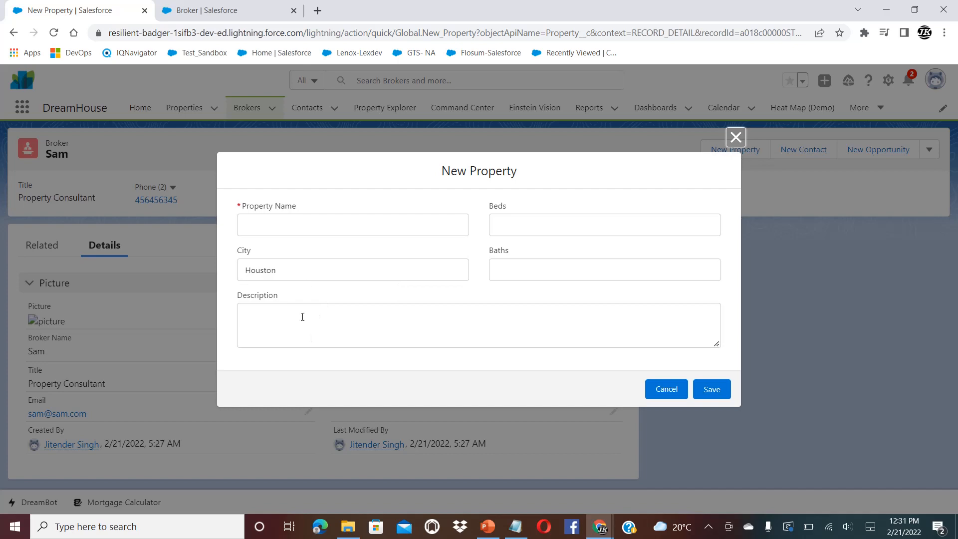
{"action": "left_click", "coordinate": [736, 138]}
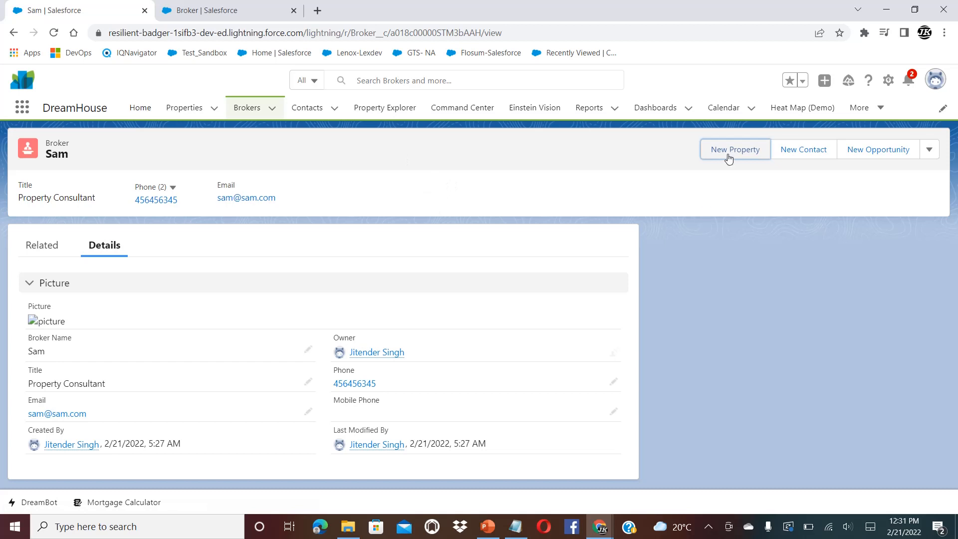
Use the global New Property action to create "test property 2" with 2 beds and 2 baths from the broker's record, and save it
{"action": "left_click", "coordinate": [728, 158]}
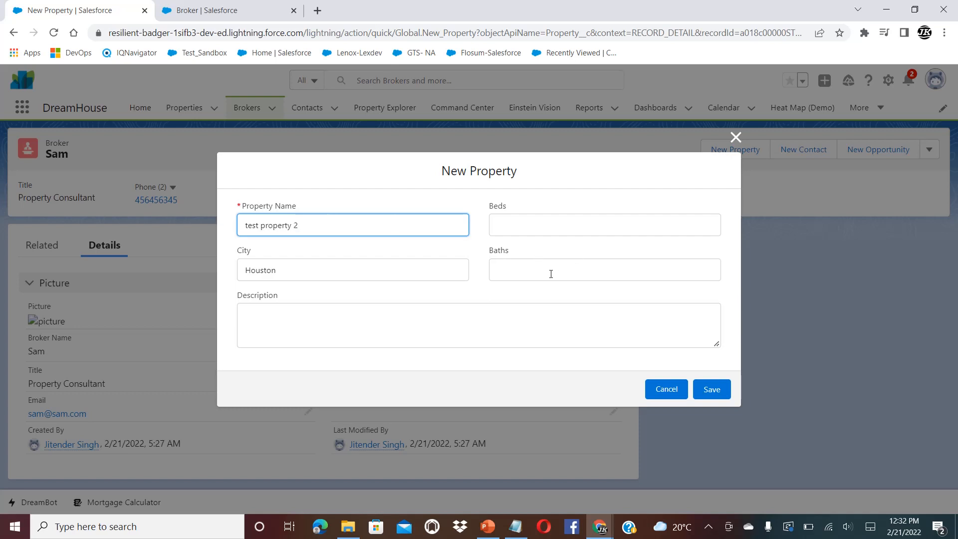
{"action": "left_click", "coordinate": [564, 234]}
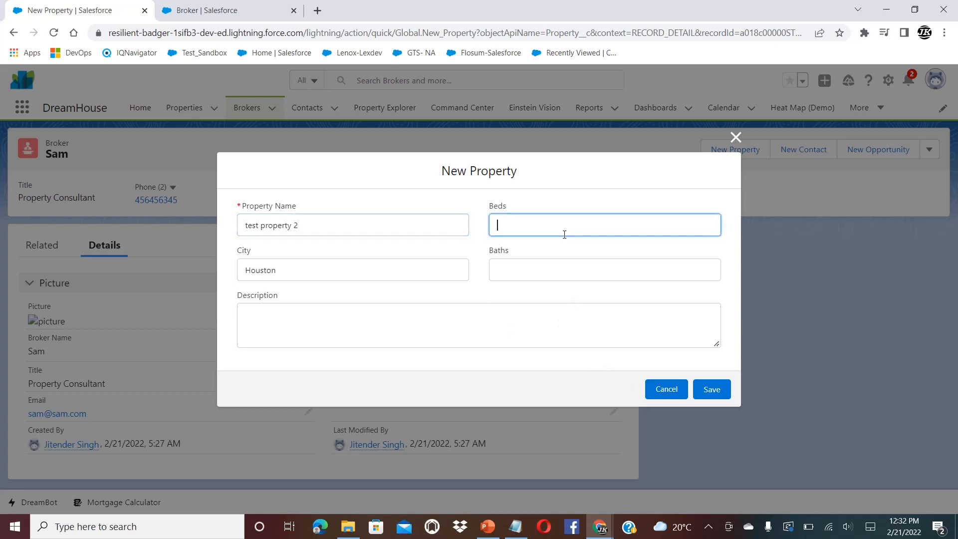
{"action": "left_click", "coordinate": [542, 269]}
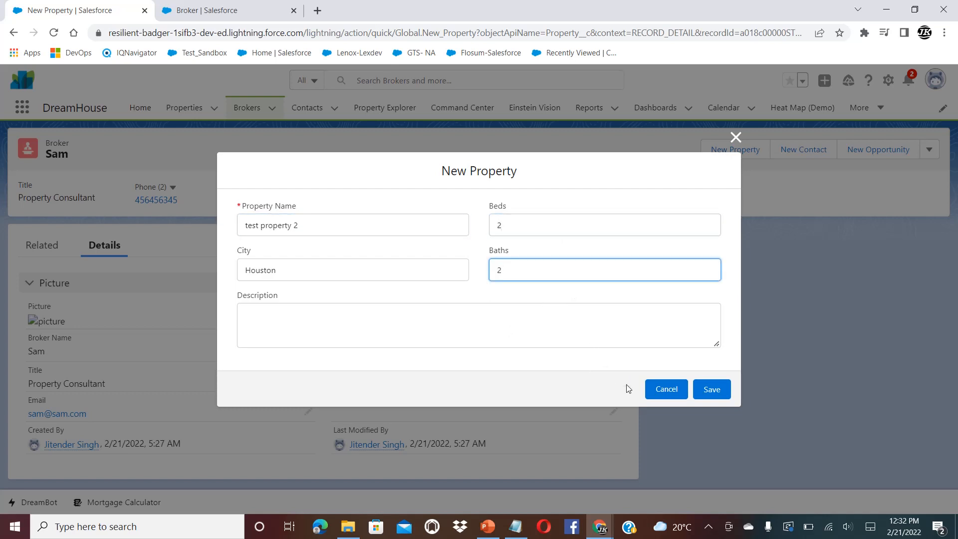
{"action": "left_click", "coordinate": [714, 388]}
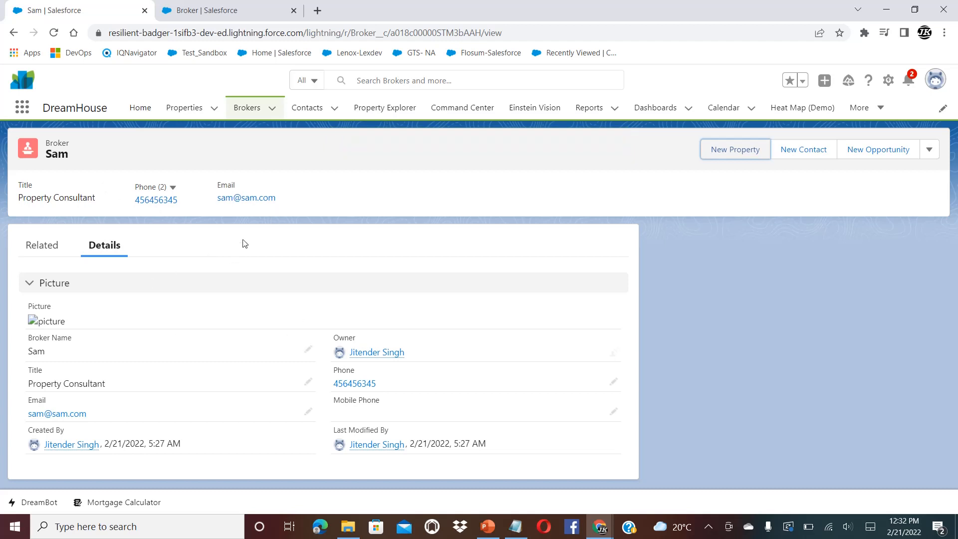
Open the "test property 2" record from the Properties list and examine its related lists and detail fields, including Broker
{"action": "left_click", "coordinate": [174, 108]}
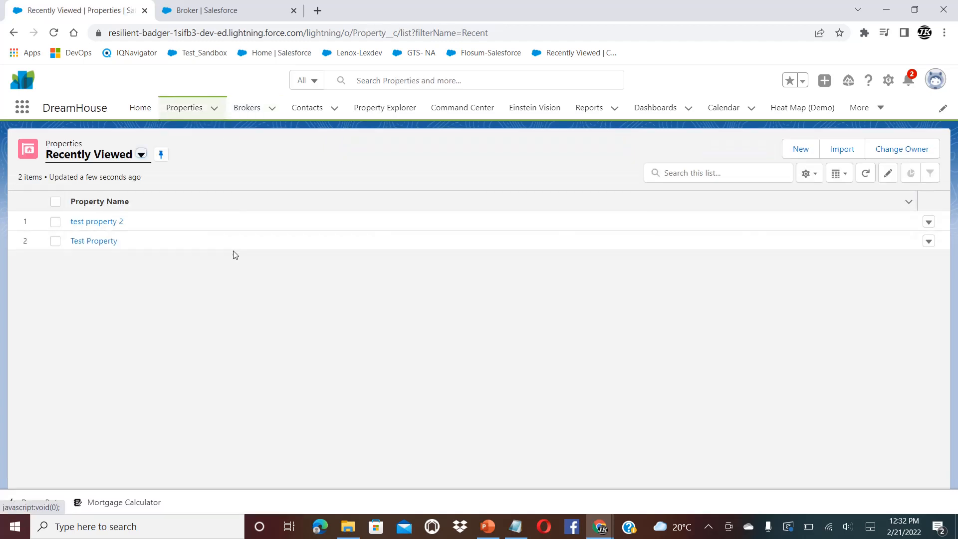
{"action": "left_click", "coordinate": [97, 221]}
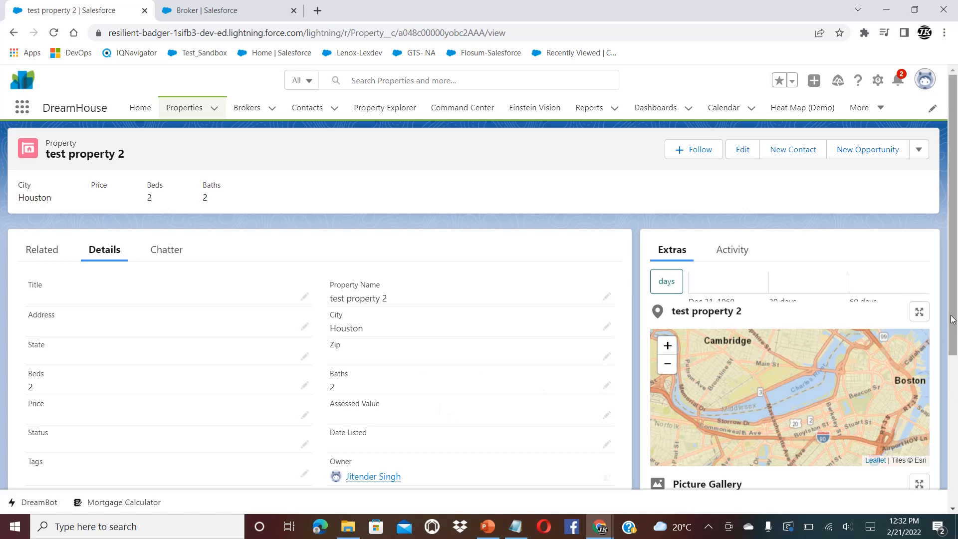
{"action": "left_click_drag", "start_coordinate": [955, 276], "coordinate": [924, 274]}
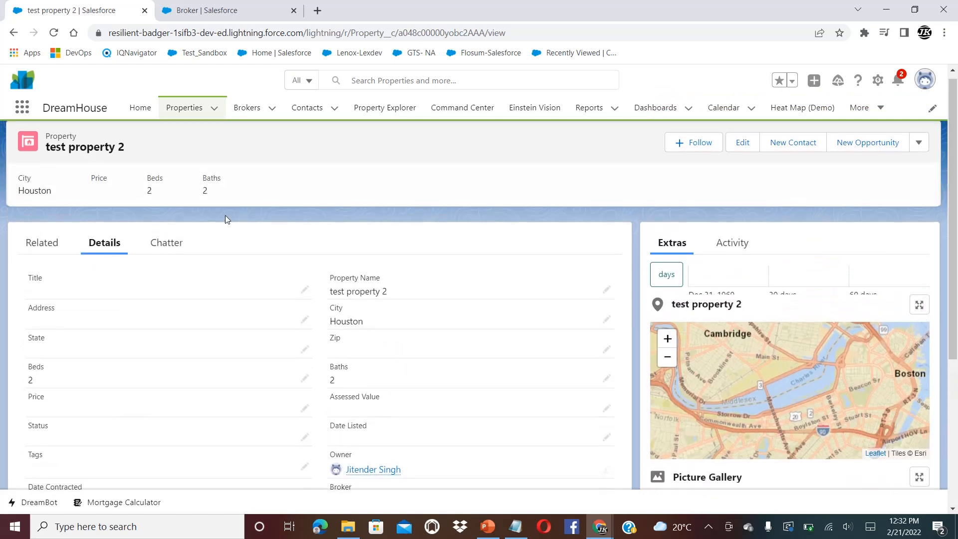
{"action": "left_click", "coordinate": [45, 248]}
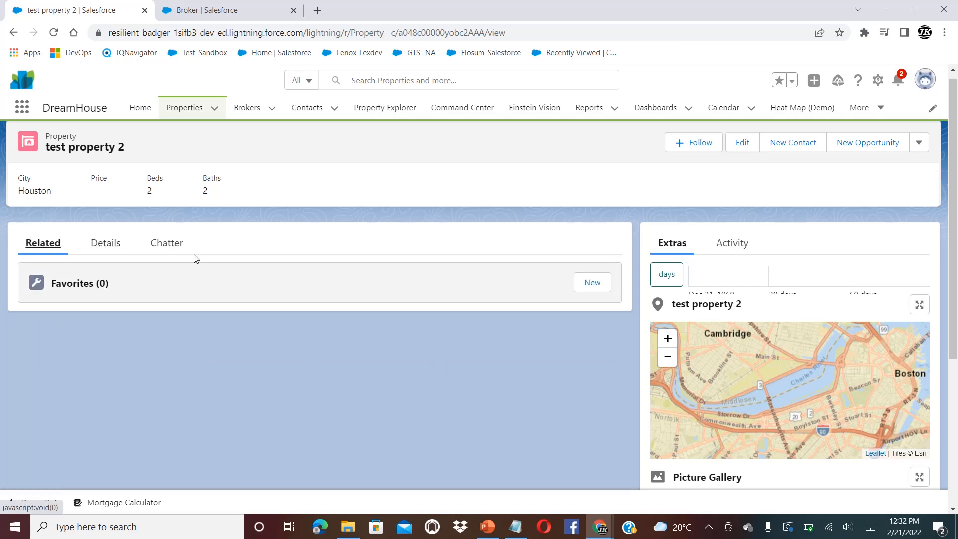
{"action": "left_click", "coordinate": [111, 249]}
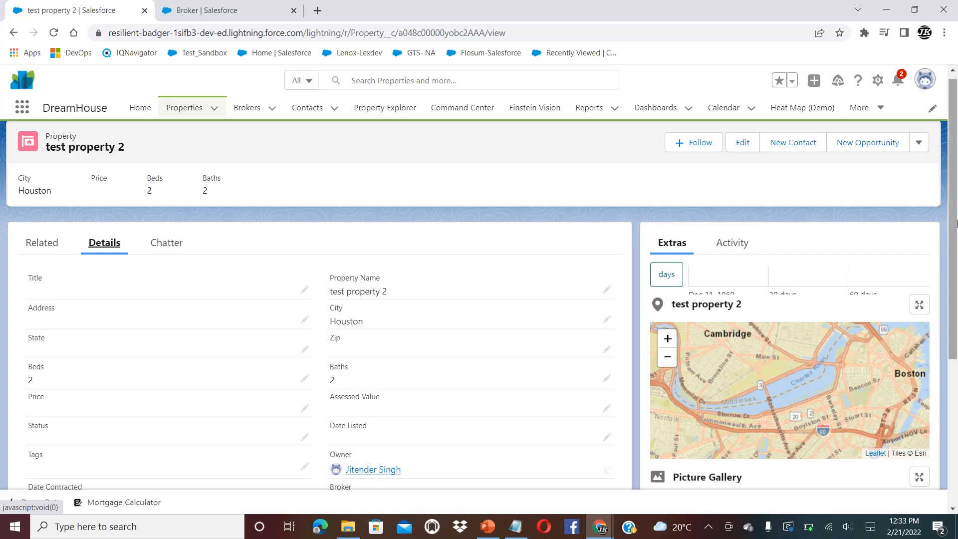
{"action": "left_click_drag", "start_coordinate": [955, 223], "coordinate": [932, 214]}
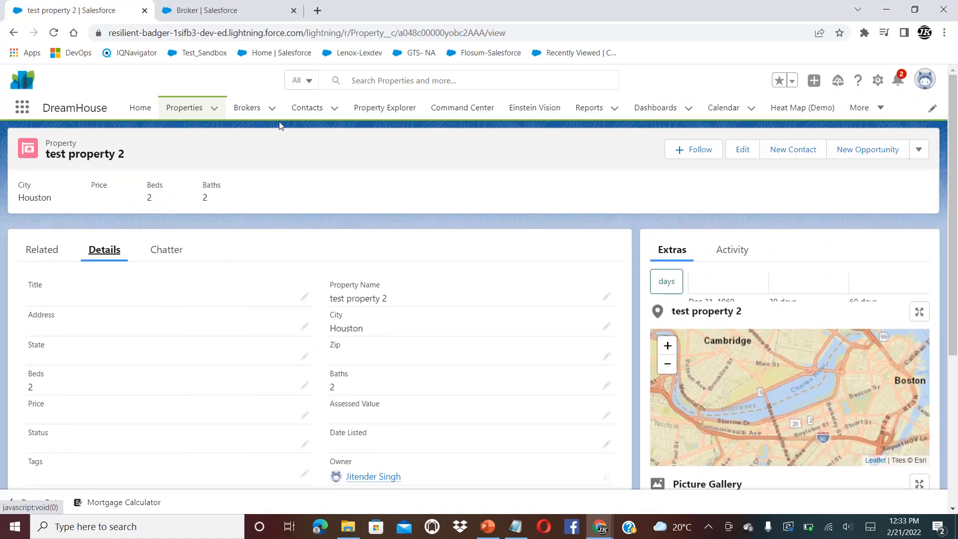
Replace the global New Property action with the Broker-specific one as the first Mobile and Lightning Experience action in the Broker Layout, and save
{"action": "left_click", "coordinate": [216, 8]}
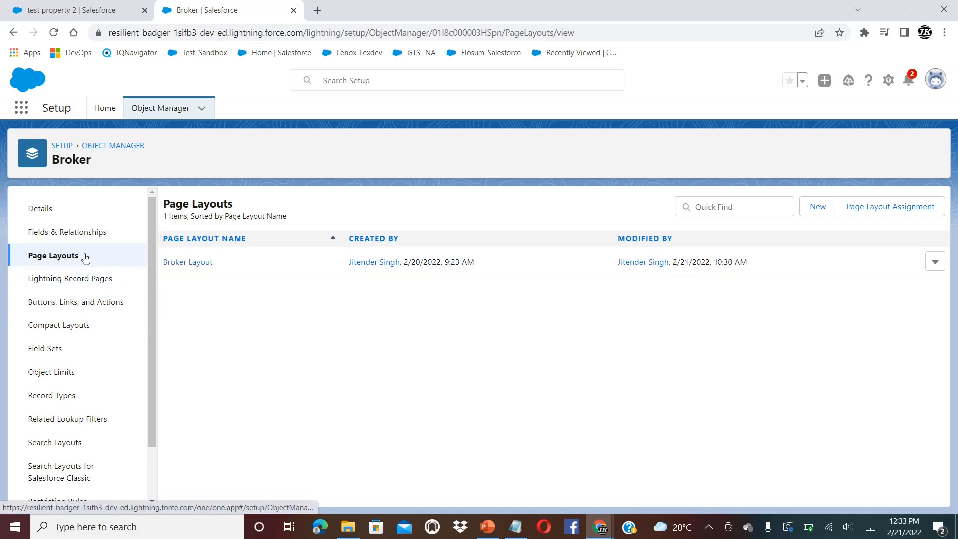
{"action": "left_click", "coordinate": [181, 270]}
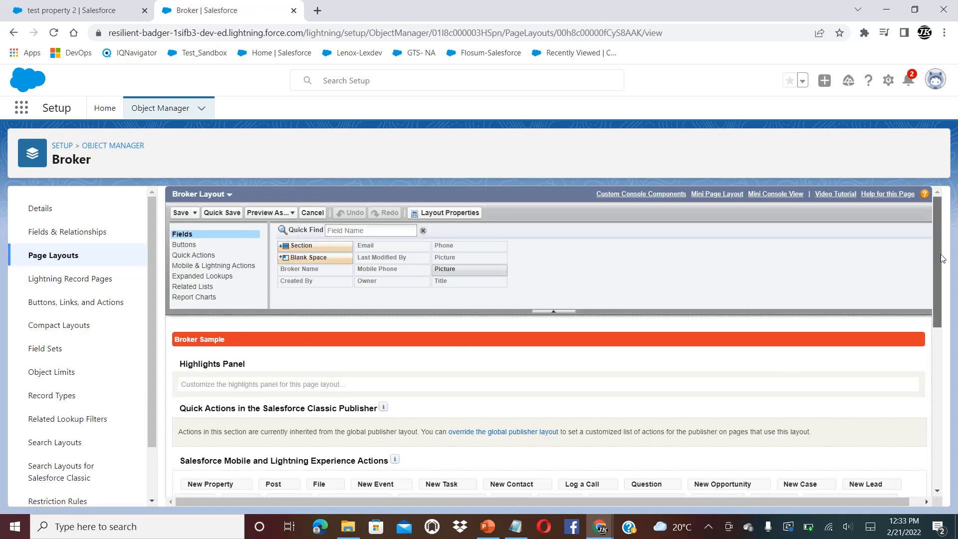
{"action": "scroll", "coordinate": [944, 259], "scroll_direction": "down", "scroll_amount": 2}
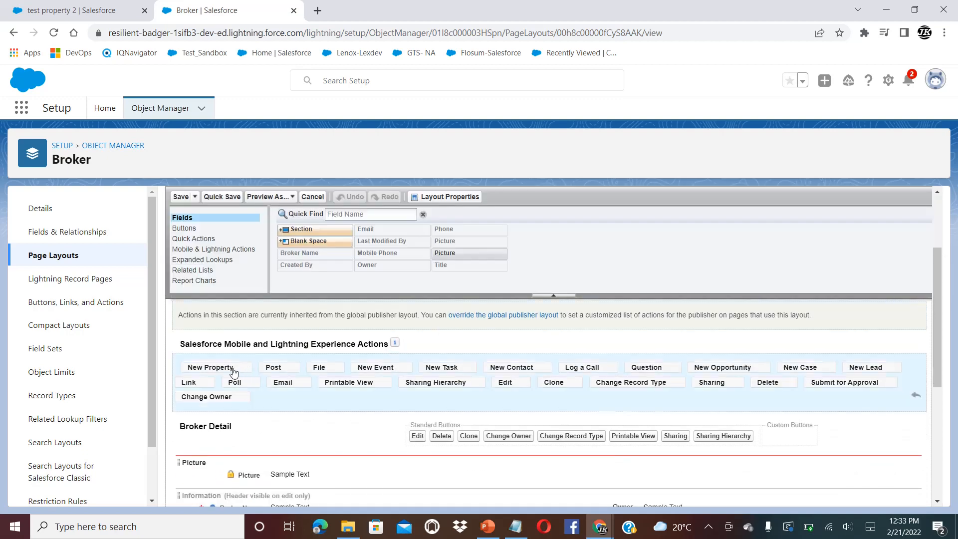
{"action": "left_click", "coordinate": [225, 255]}
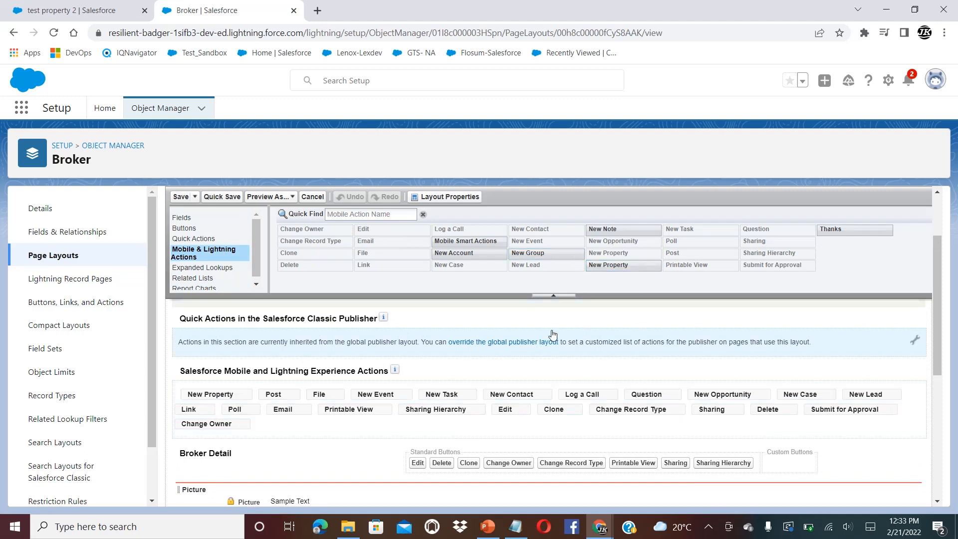
{"action": "mouse_move", "coordinate": [604, 266]}
{"action": "left_mouse_down"}
{"action": "mouse_move", "coordinate": [494, 384]}
{"action": "mouse_move", "coordinate": [369, 419]}
{"action": "mouse_move", "coordinate": [202, 421]}
{"action": "mouse_move", "coordinate": [269, 445]}
{"action": "mouse_move", "coordinate": [242, 444]}
{"action": "mouse_move", "coordinate": [369, 317]}
{"action": "mouse_move", "coordinate": [543, 225]}
{"action": "mouse_move", "coordinate": [560, 236]}
{"action": "left_mouse_up"}
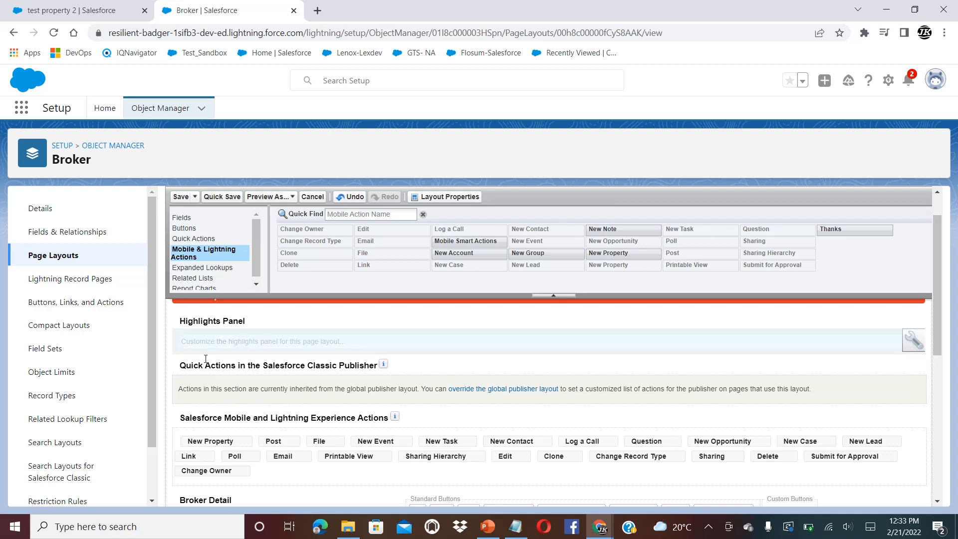
{"action": "left_click", "coordinate": [180, 197]}
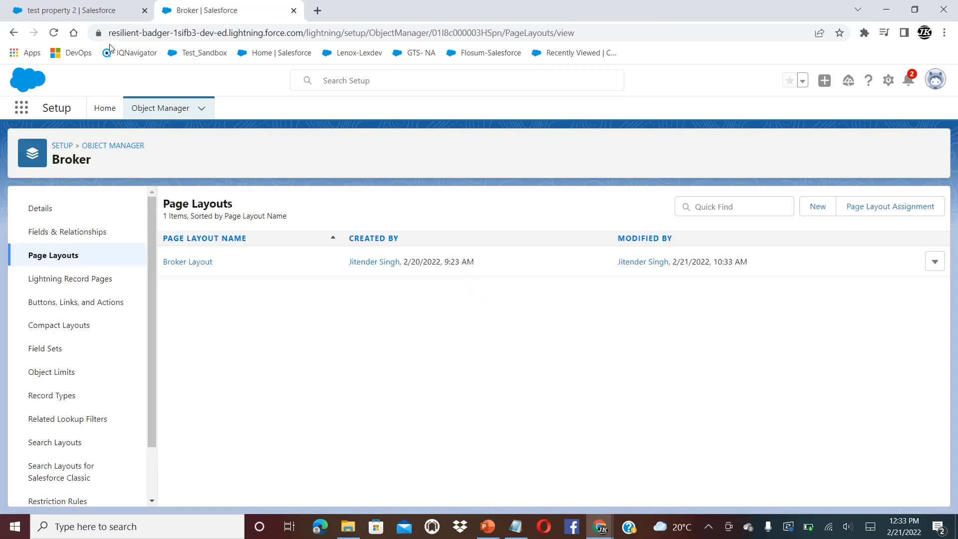
Open the broker's record in the DreamHouse app, check the City value in its New Property form, and close the form without saving
{"action": "left_click", "coordinate": [65, 11]}
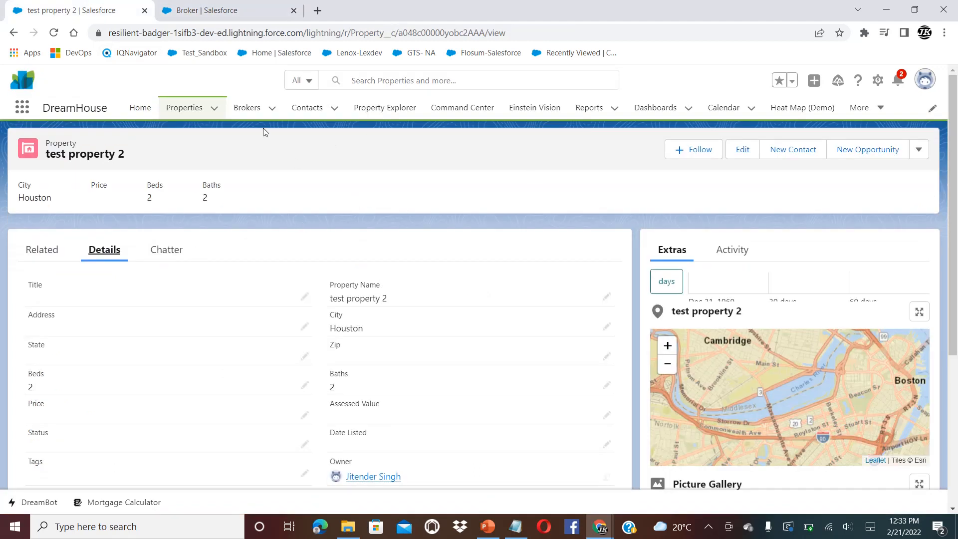
{"action": "left_click", "coordinate": [247, 108]}
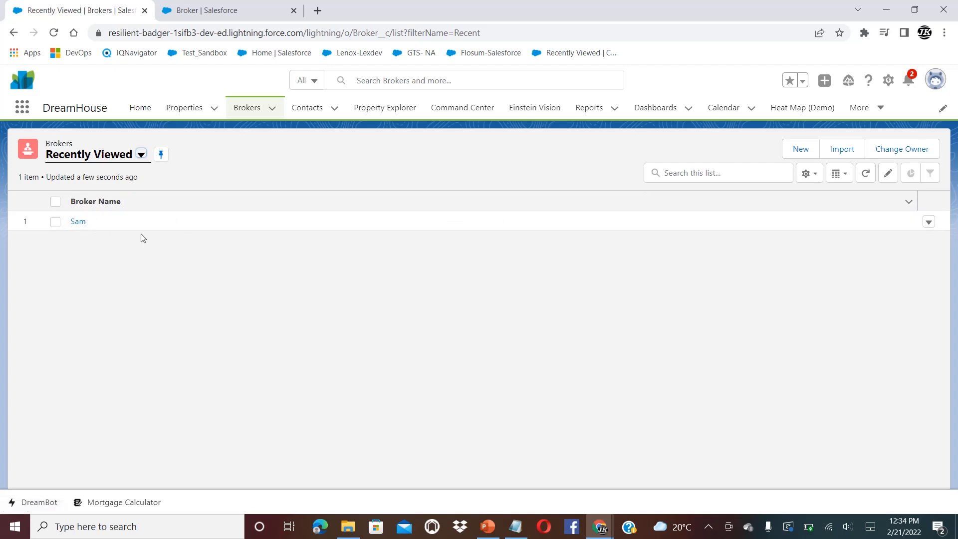
{"action": "left_click", "coordinate": [80, 222]}
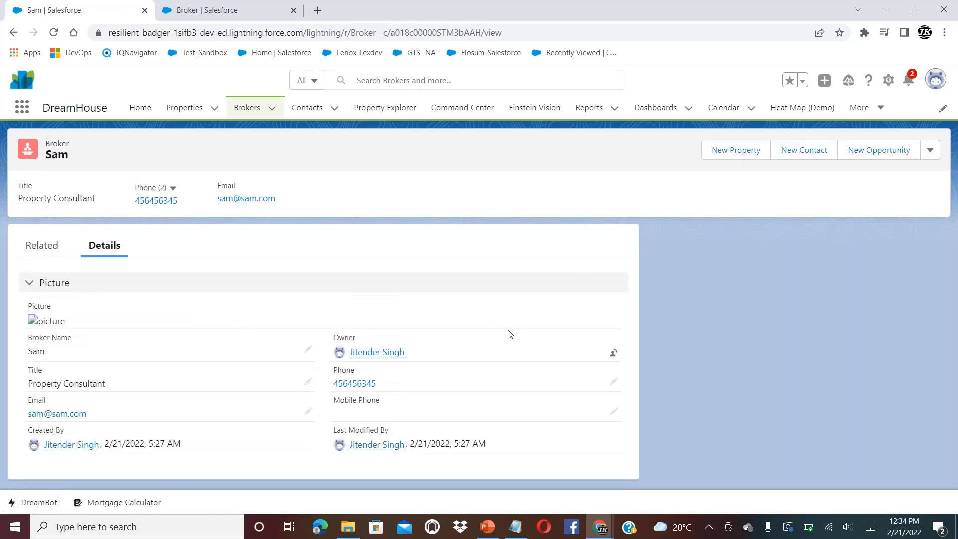
{"action": "left_click", "coordinate": [720, 152]}
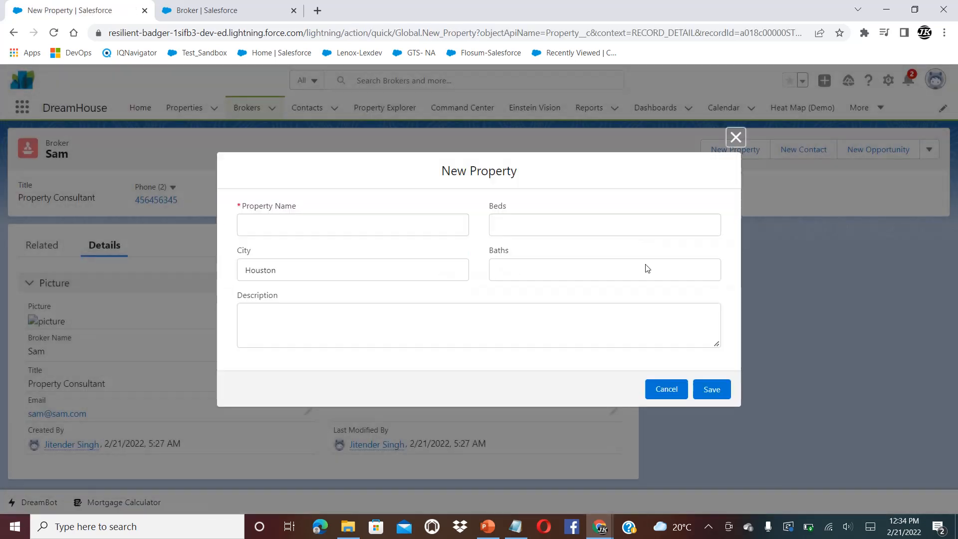
{"action": "left_click", "coordinate": [736, 138]}
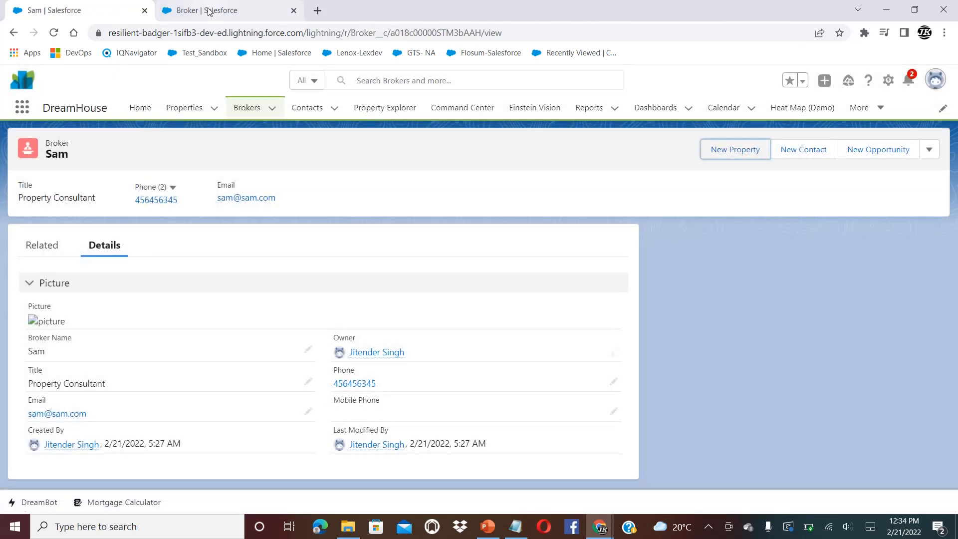
Reload the broker's record and create "test property 3" with 2 beds and 2 baths through the New Property action, and save it
{"action": "left_click", "coordinate": [229, 6]}
{"action": "left_click", "coordinate": [74, 11]}
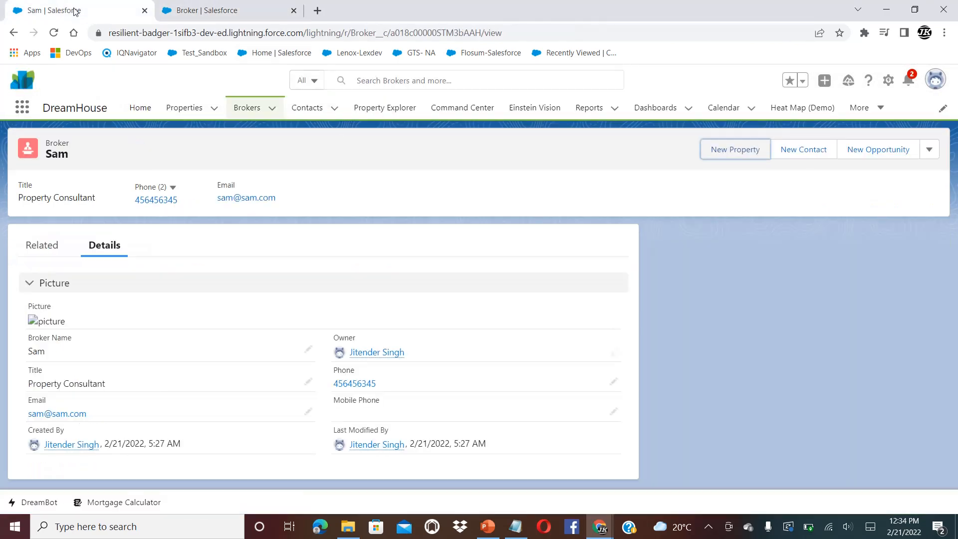
{"action": "left_click", "coordinate": [54, 32]}
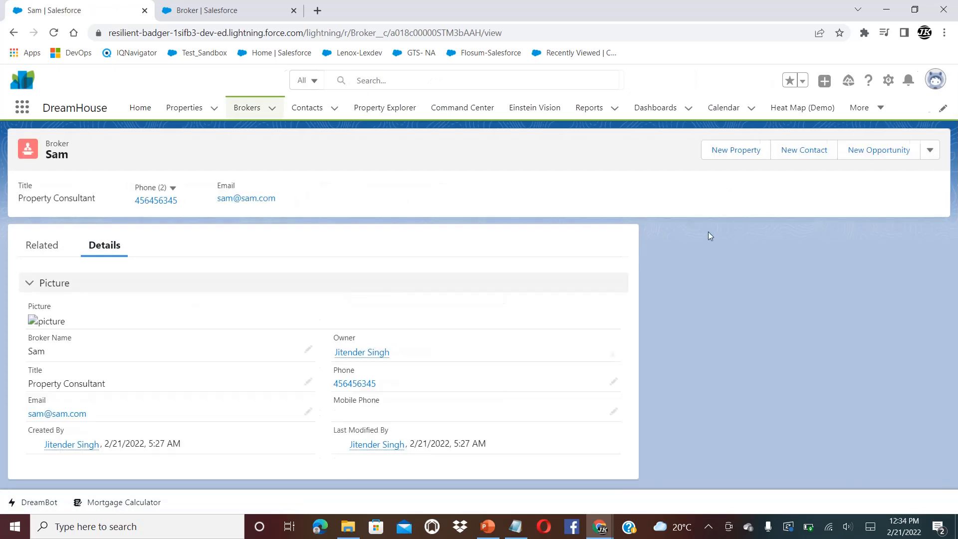
{"action": "left_click", "coordinate": [737, 153]}
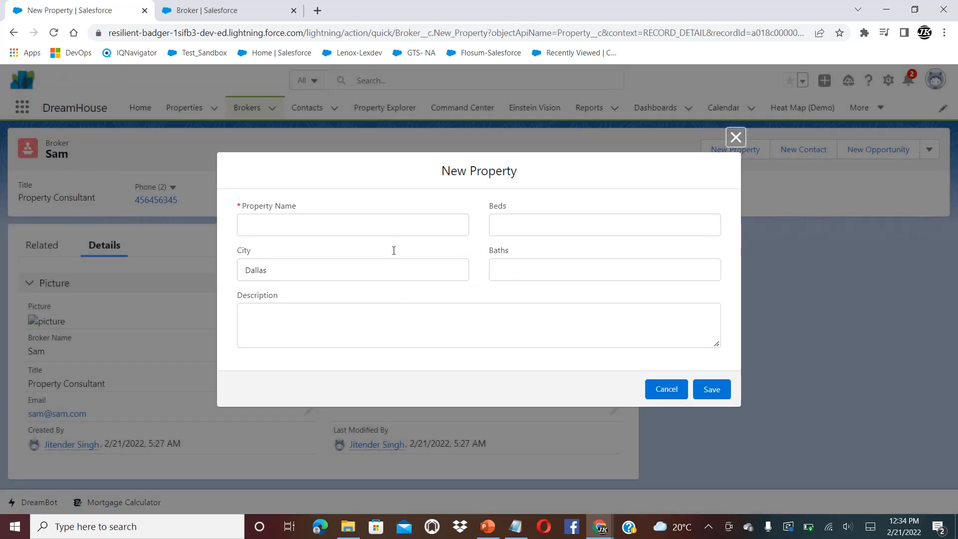
{"action": "left_click", "coordinate": [344, 231]}
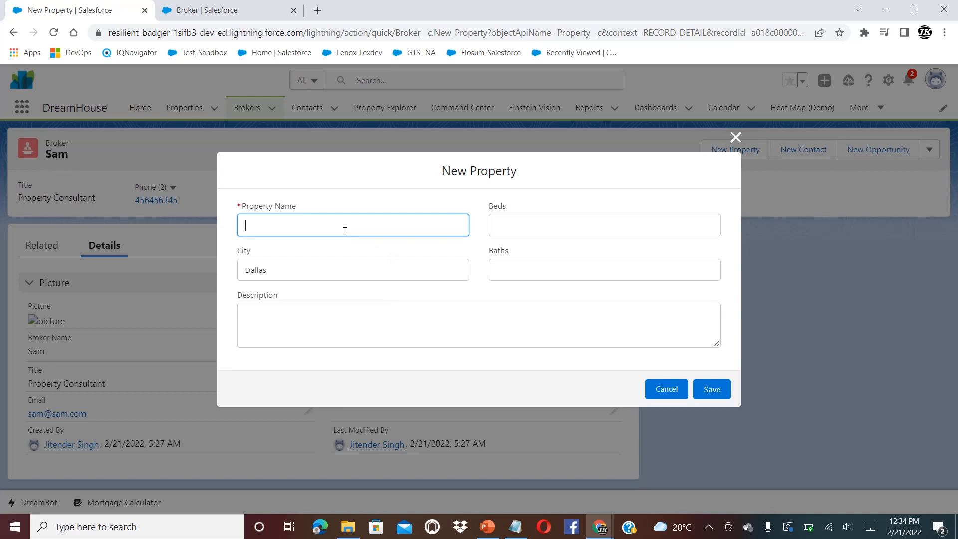
{"action": "type", "text": "test property 3"}
{"action": "left_click", "coordinate": [590, 225]}
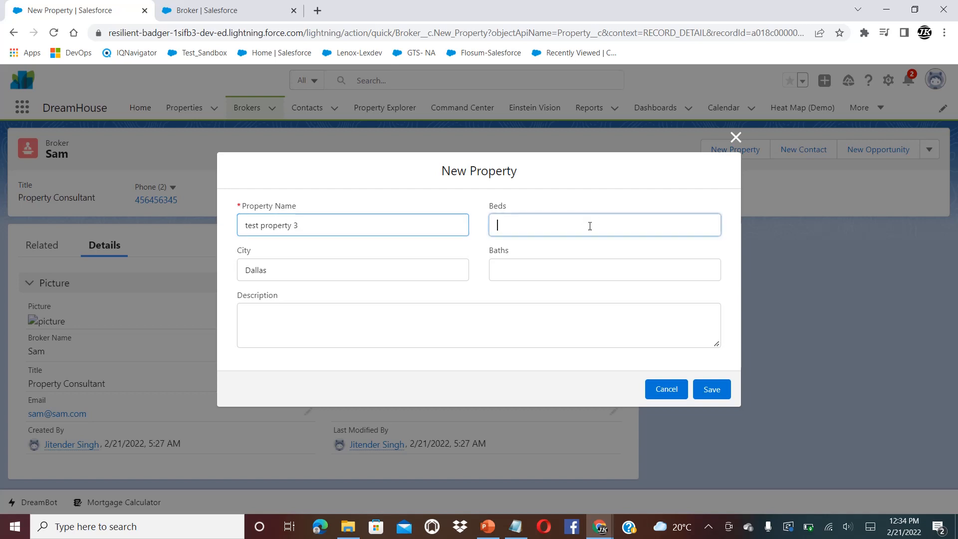
{"action": "left_click", "coordinate": [566, 277]}
{"action": "type", "text": "2"}
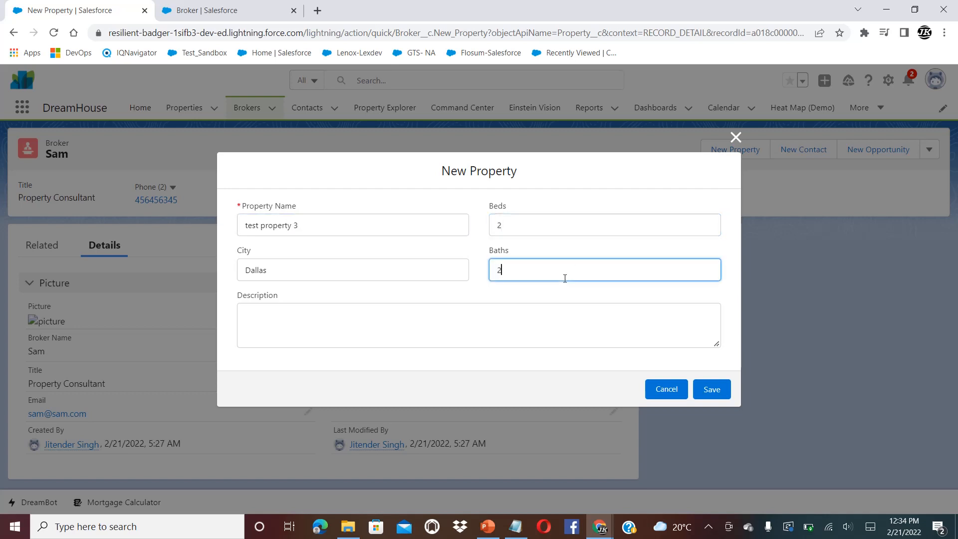
{"action": "left_click", "coordinate": [712, 389]}
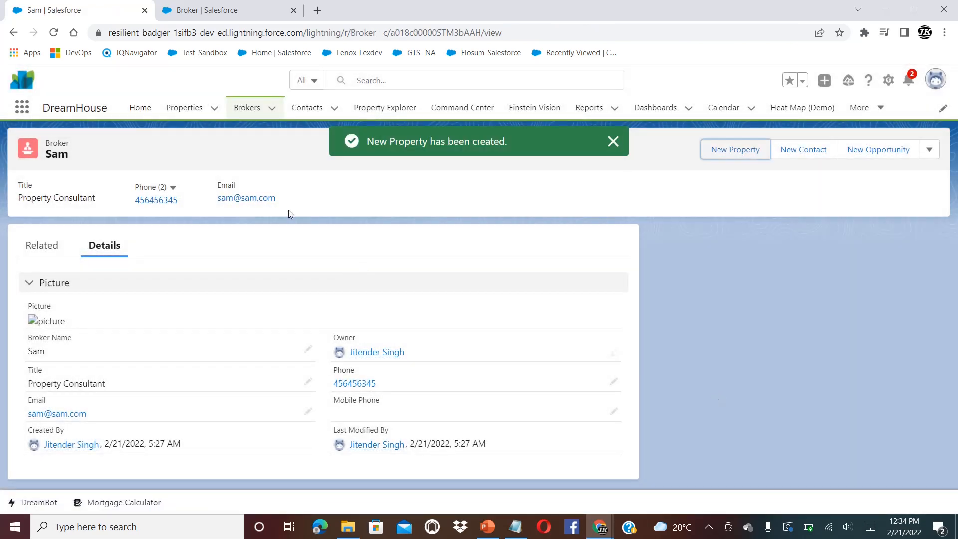
Open the "test property 3" record from the Properties list, examine its City and Broker fields, and open the linked broker's record
{"action": "left_click", "coordinate": [184, 108]}
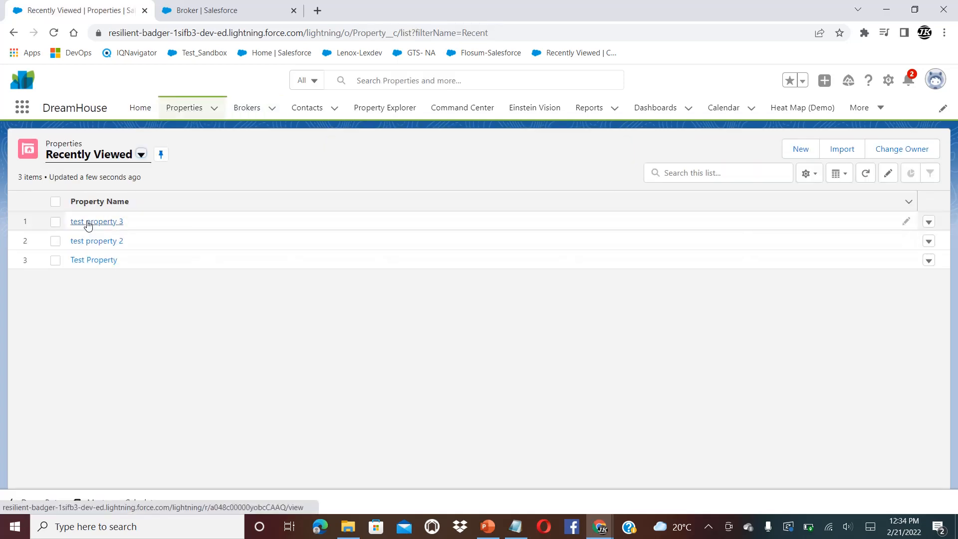
{"action": "left_click", "coordinate": [88, 222]}
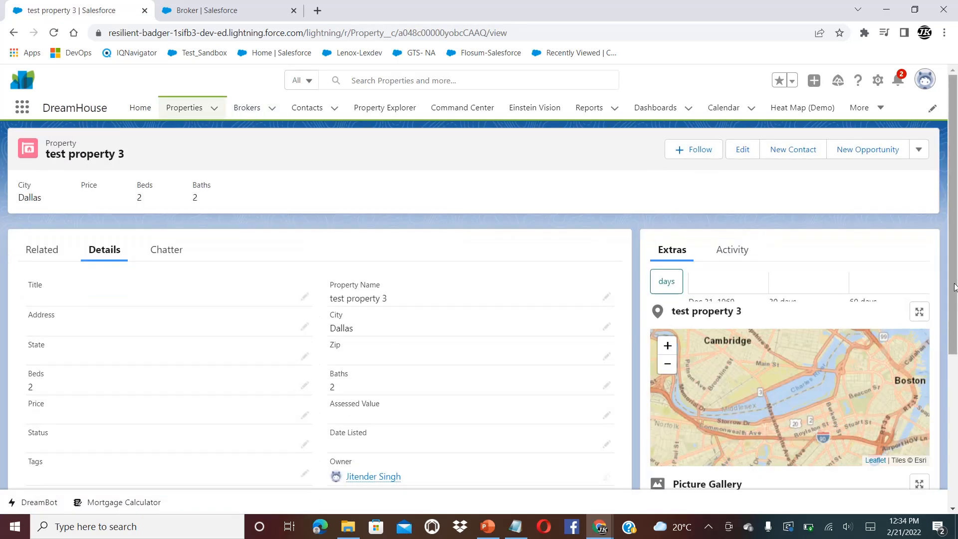
{"action": "left_click_drag", "start_coordinate": [954, 233], "coordinate": [928, 343]}
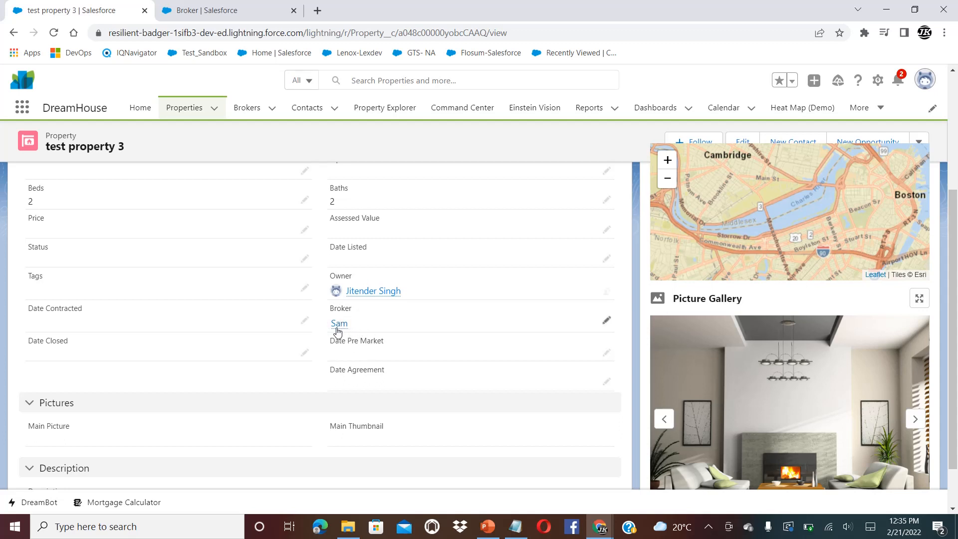
{"action": "left_click", "coordinate": [337, 329]}
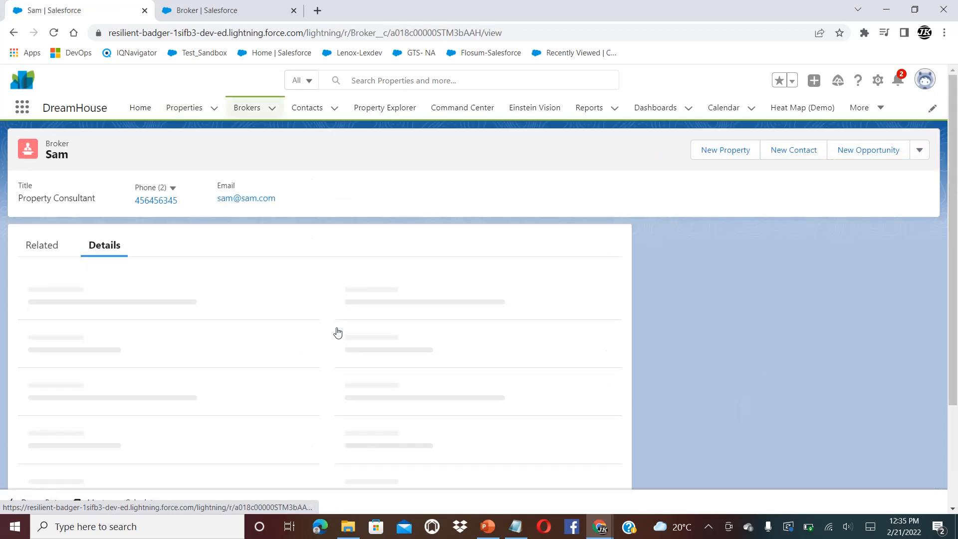